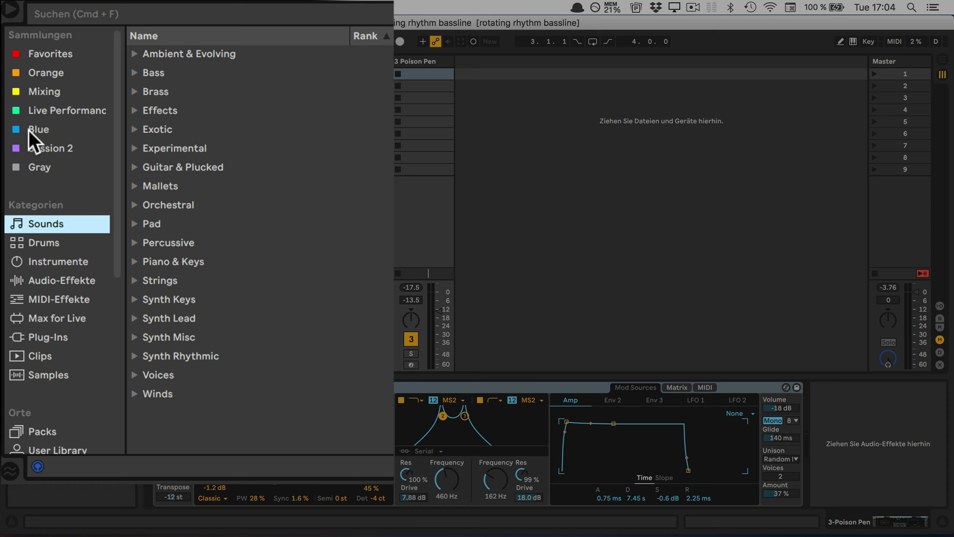
Browse the installed packs to the CV Instruments folder of the CV Tools pack
scroll(46, 239, "down", 5)
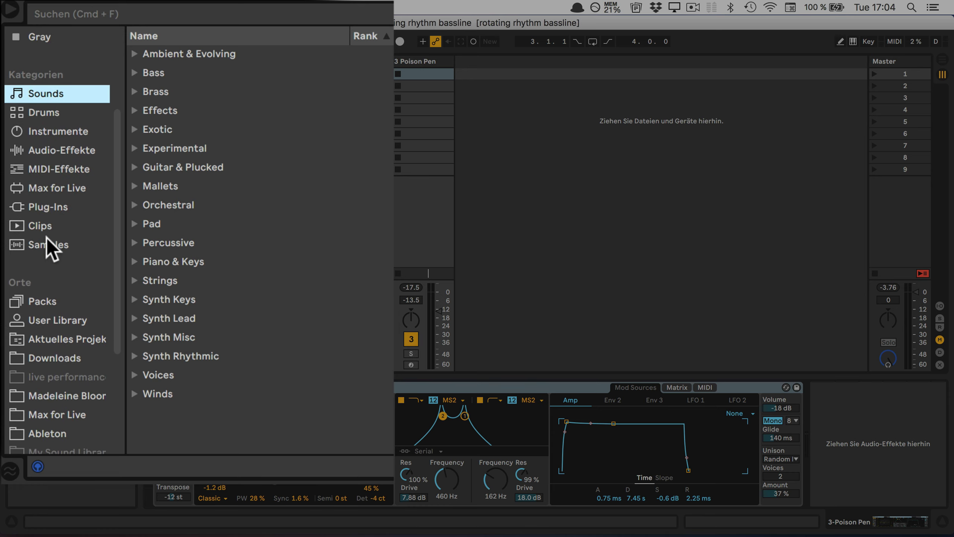
left_click(61, 302)
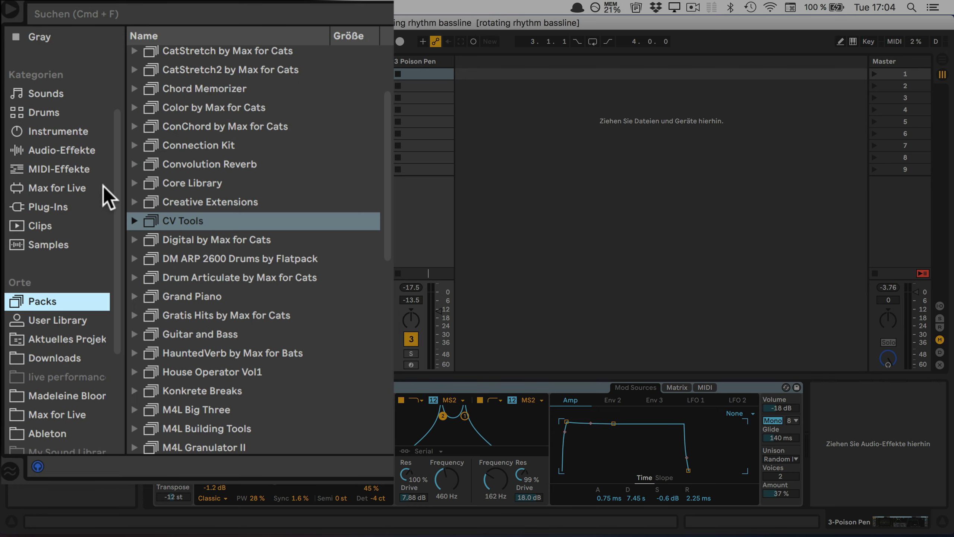
left_click(133, 222)
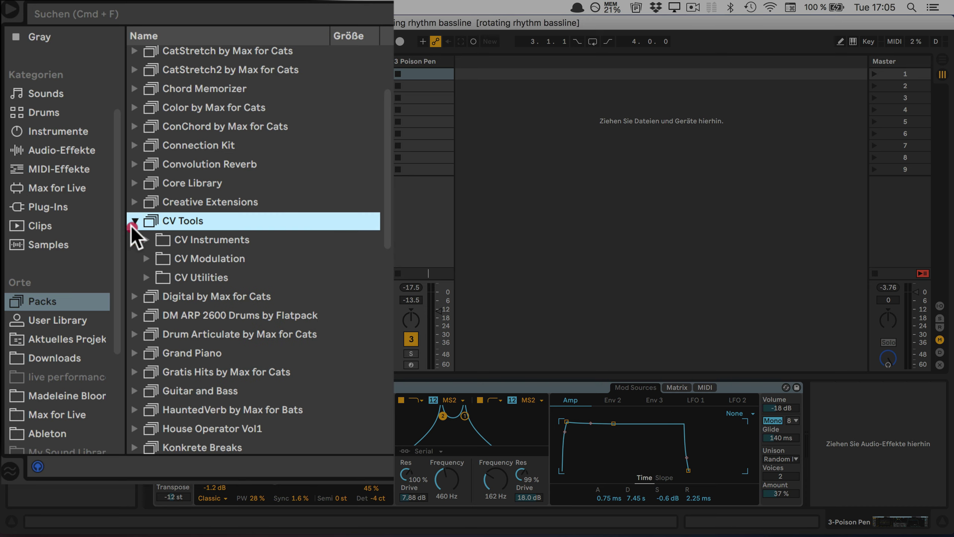
left_click(147, 240)
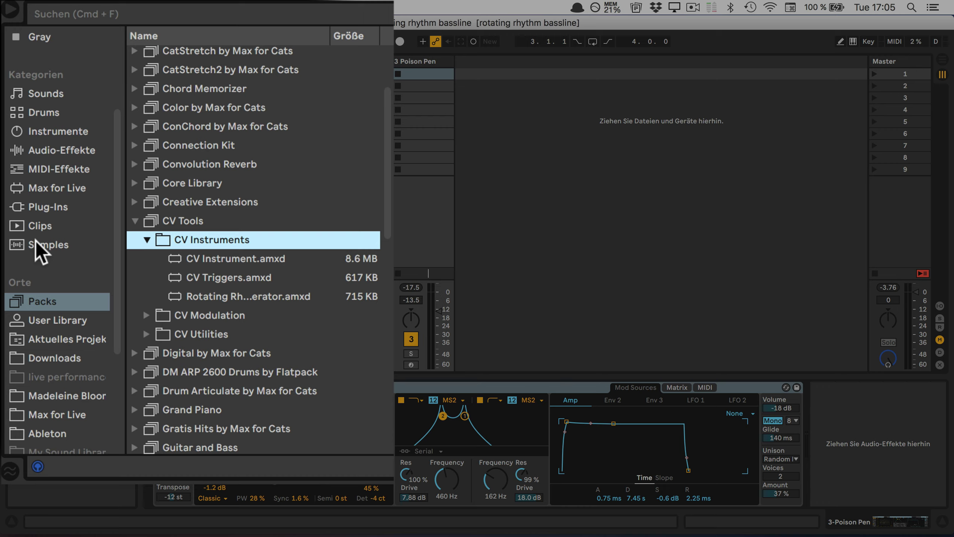
Load the Amaj bass line preset from the Gray collection onto the Poison Pen track and audition it with the set playing
left_click(38, 36)
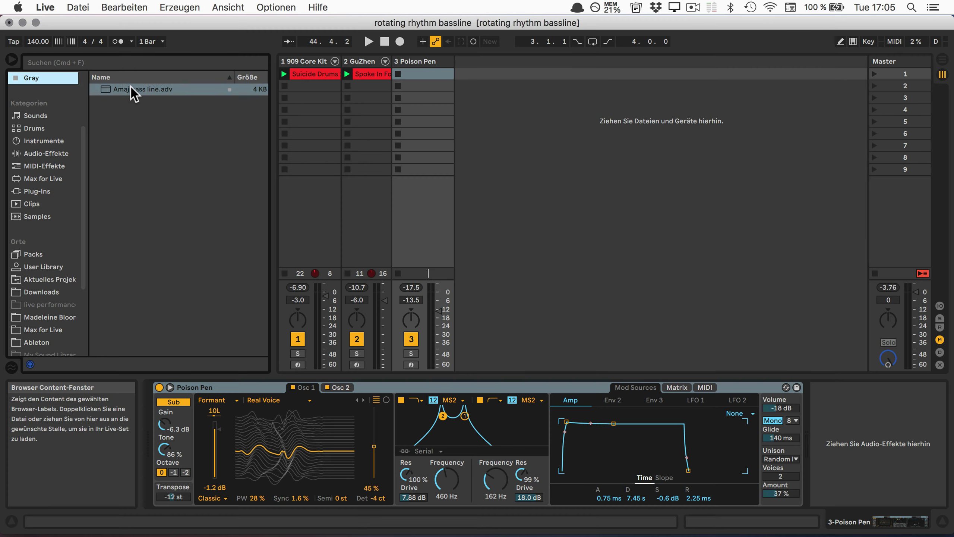
double_click(189, 54)
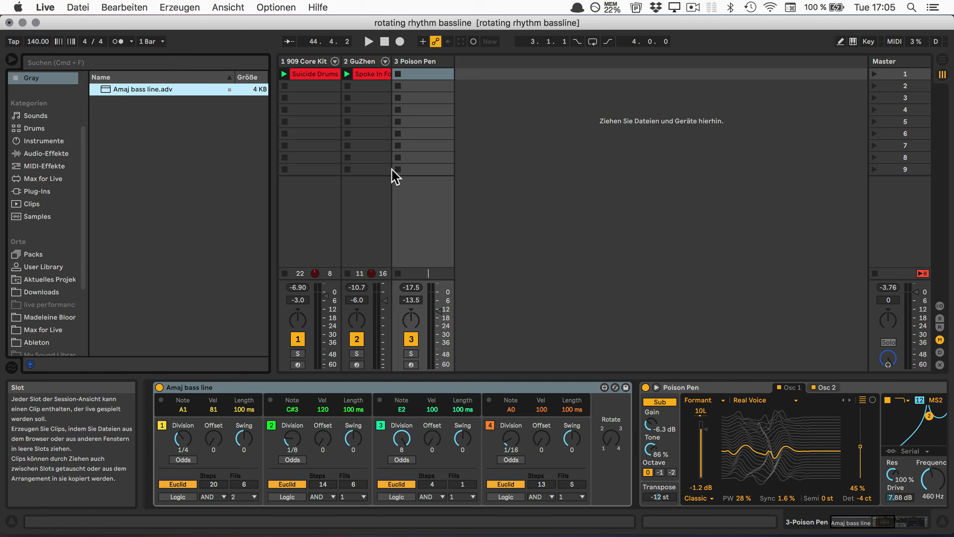
key("space")
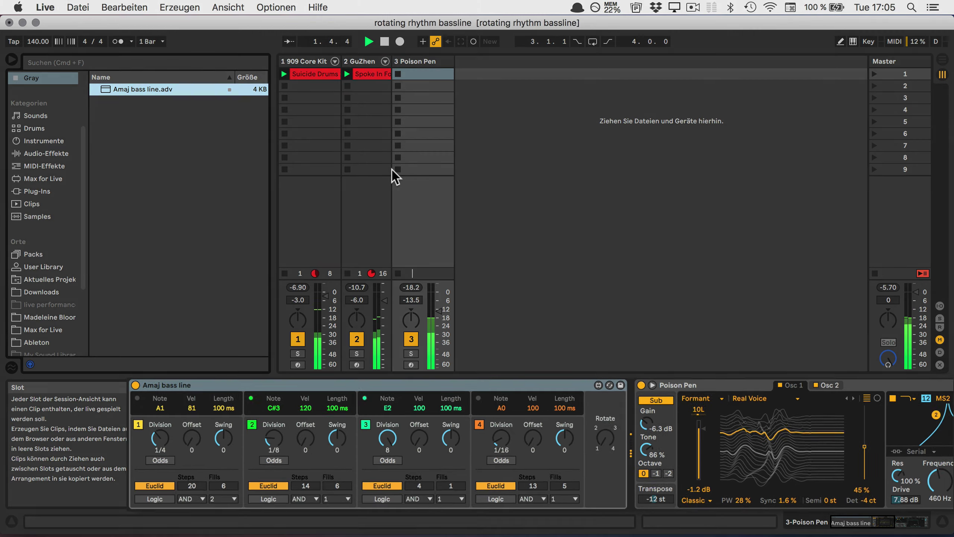
key("shift+question")
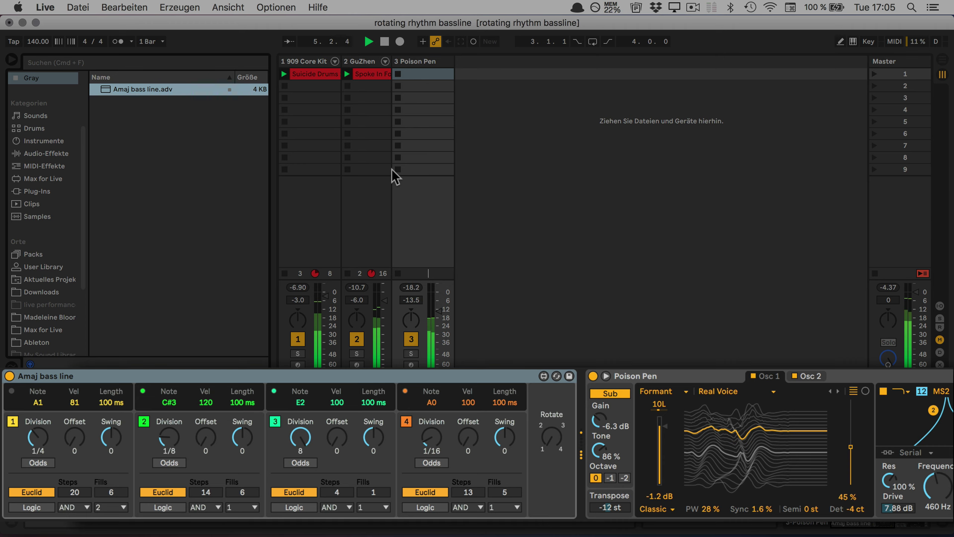
key("space")
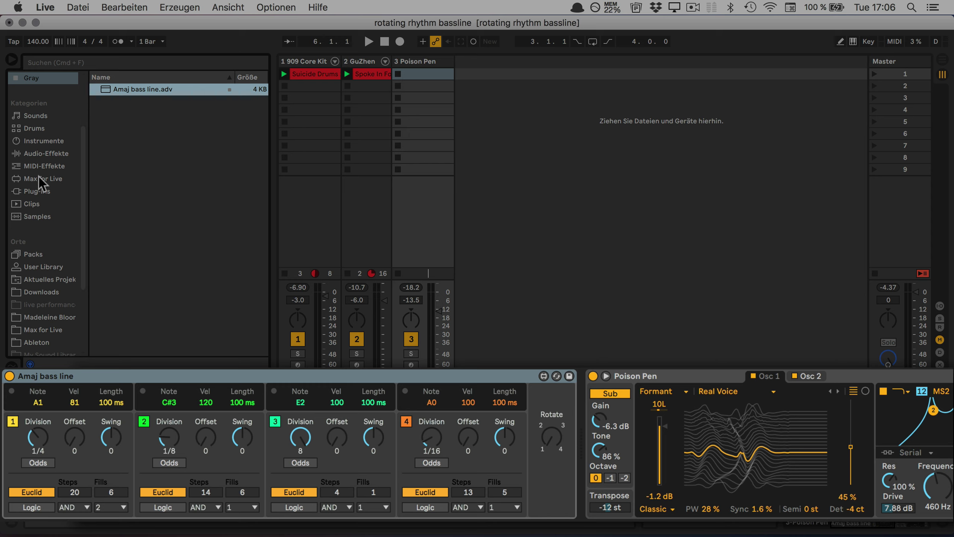
Insert the C Major and C Minor Scale presets between Amaj bass line and Poison Pen, with both base notes set to A
left_click(39, 166)
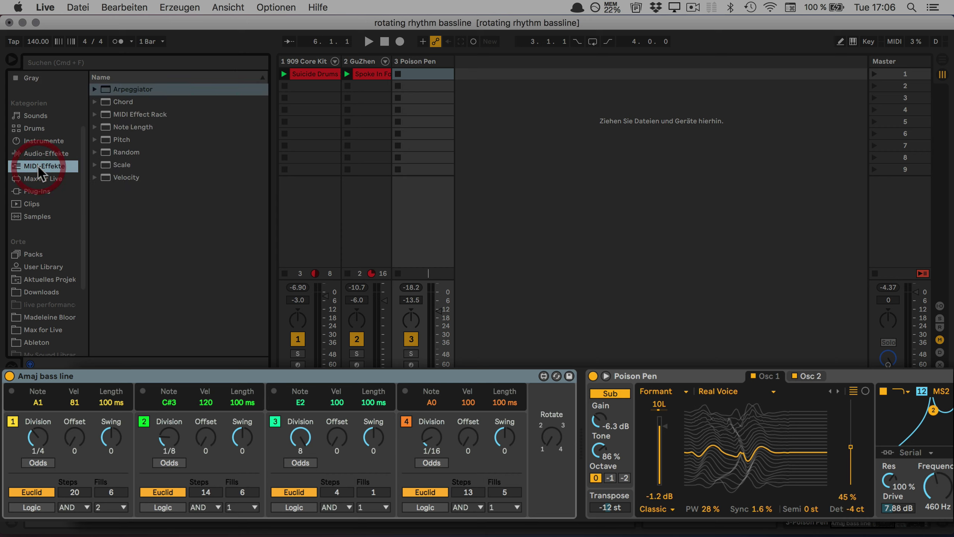
left_click(94, 165)
scroll(197, 164, "down", 5)
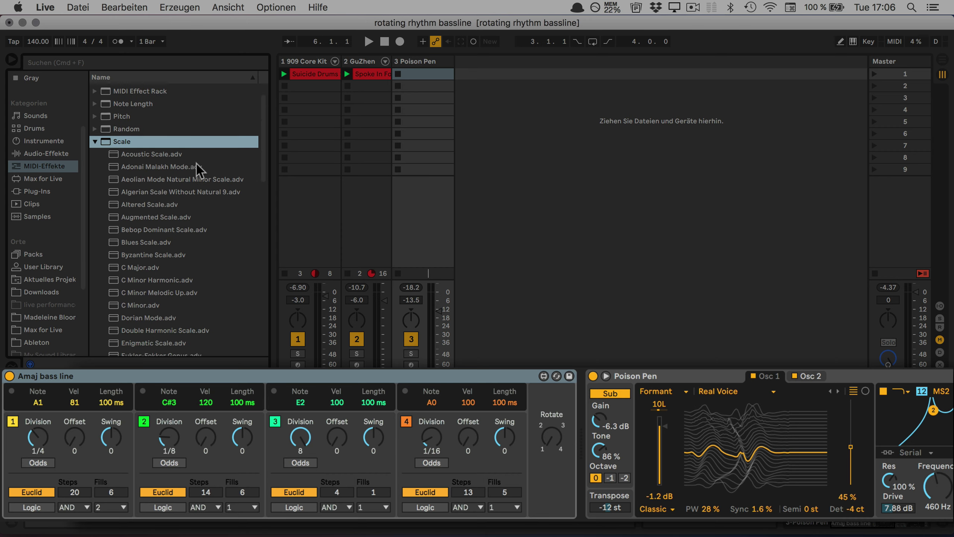
left_click_drag(141, 168, 581, 407)
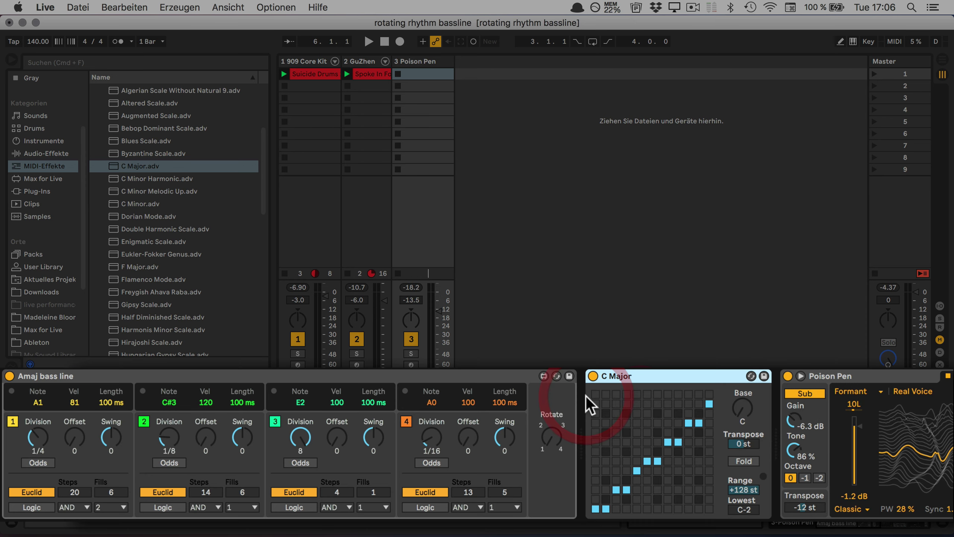
left_click_drag(147, 208, 722, 366)
left_click_drag(898, 411, 899, 374)
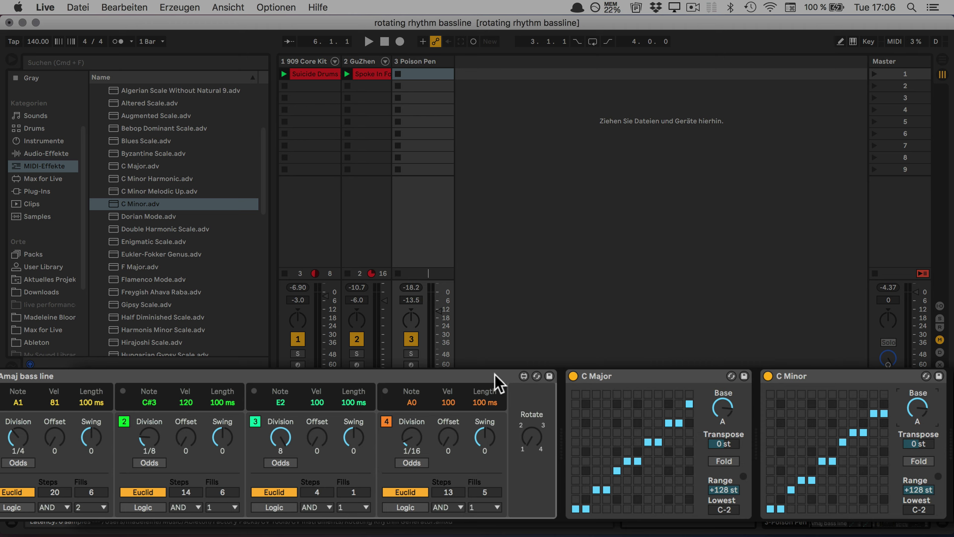
Group the Amaj bass line, C Major and C Minor devices into one MIDI Effect Rack
left_click(189, 375)
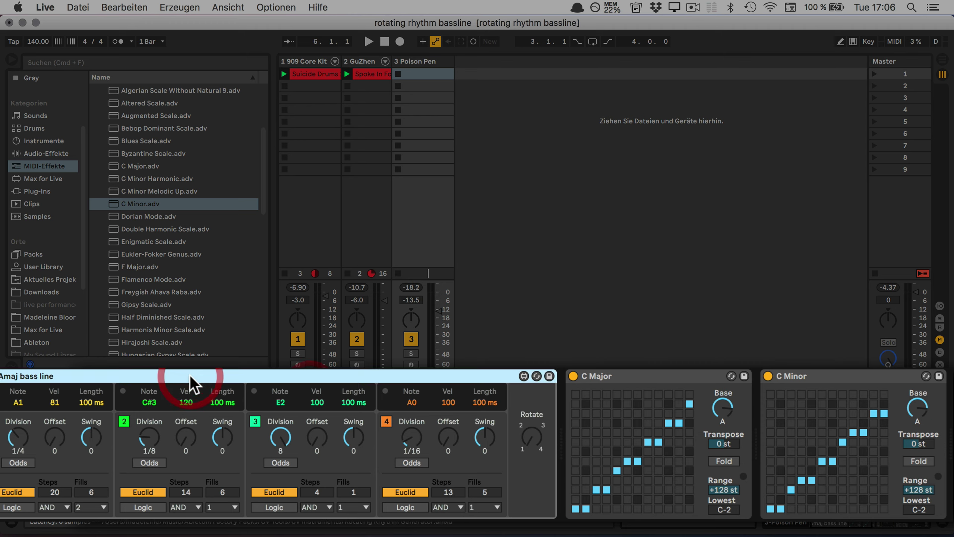
left_click(845, 372, "shift")
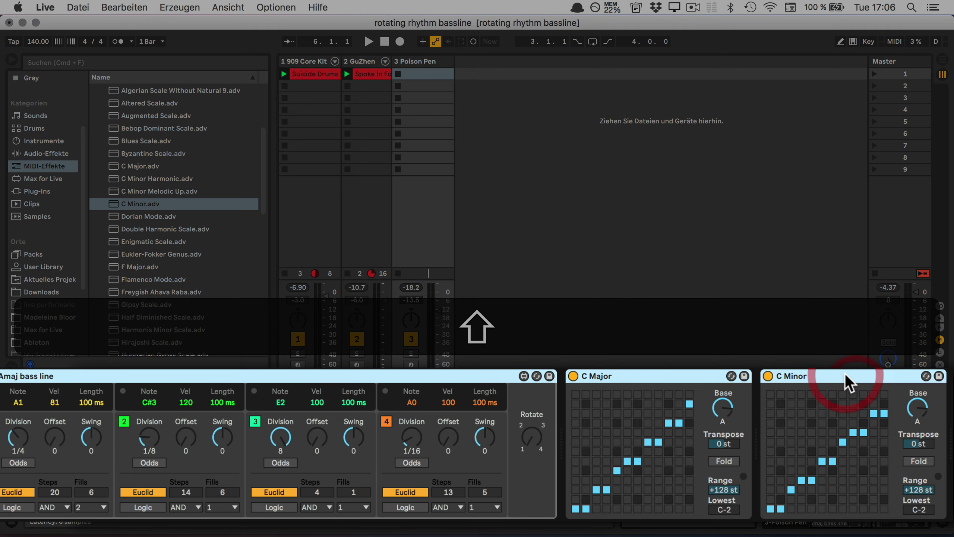
key("super+g")
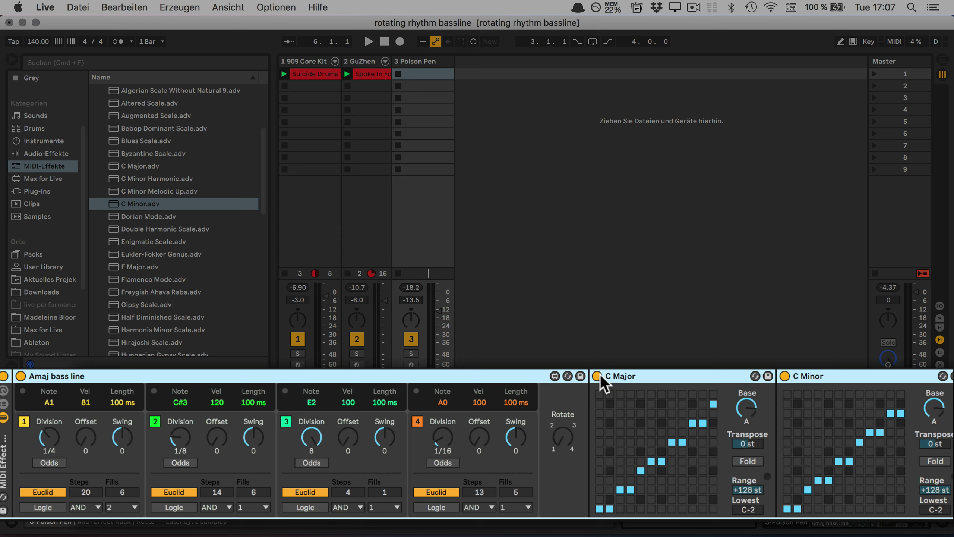
Map the on/off switches of the C Major and C Minor scales to the rack's first macro
key("ctrl")
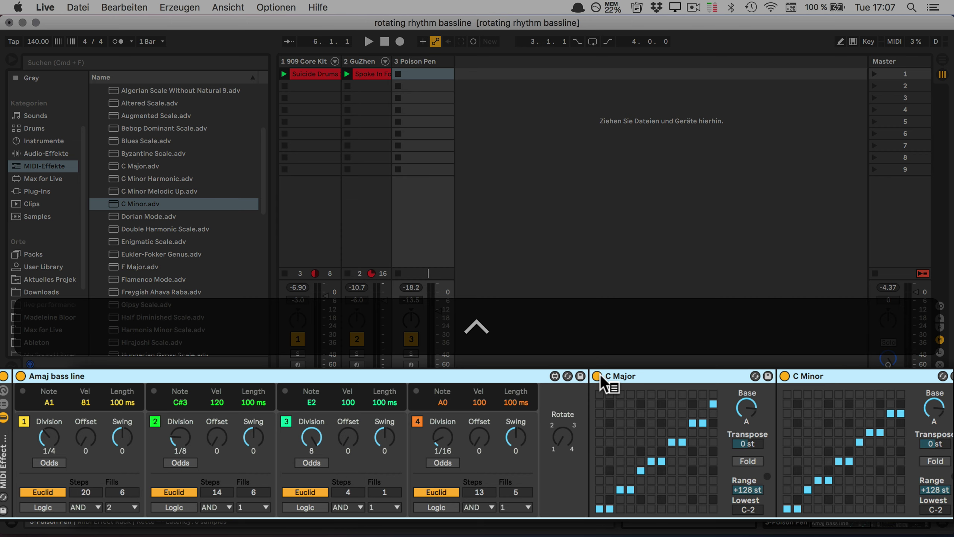
left_click(600, 375, "ctrl")
left_click(620, 459)
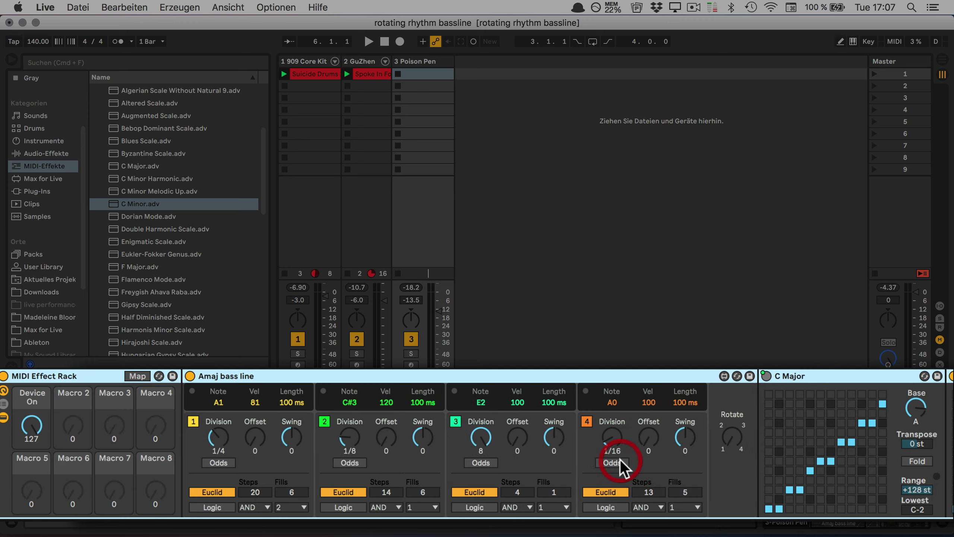
scroll(742, 396, "right", 1)
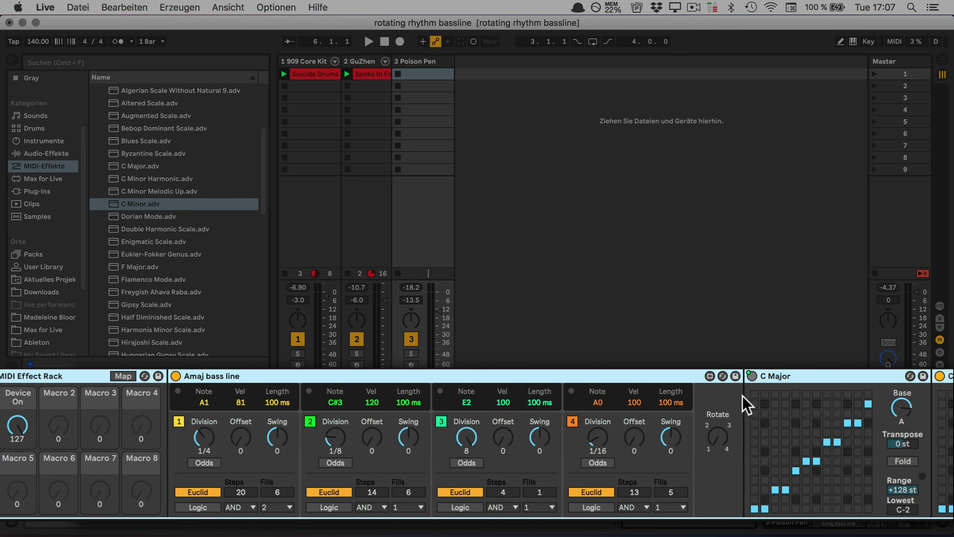
scroll(742, 396, "right", 5)
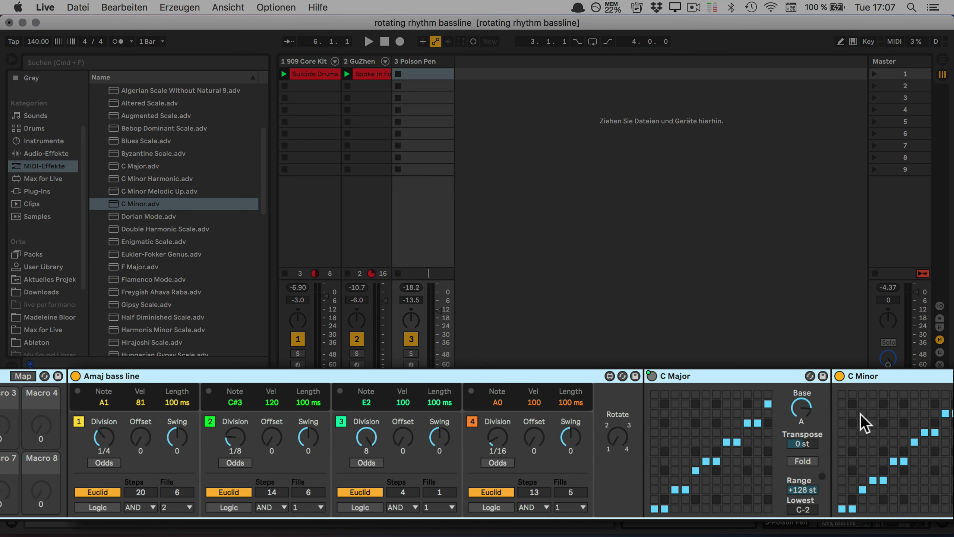
left_click(841, 377, "ctrl")
left_click(793, 461)
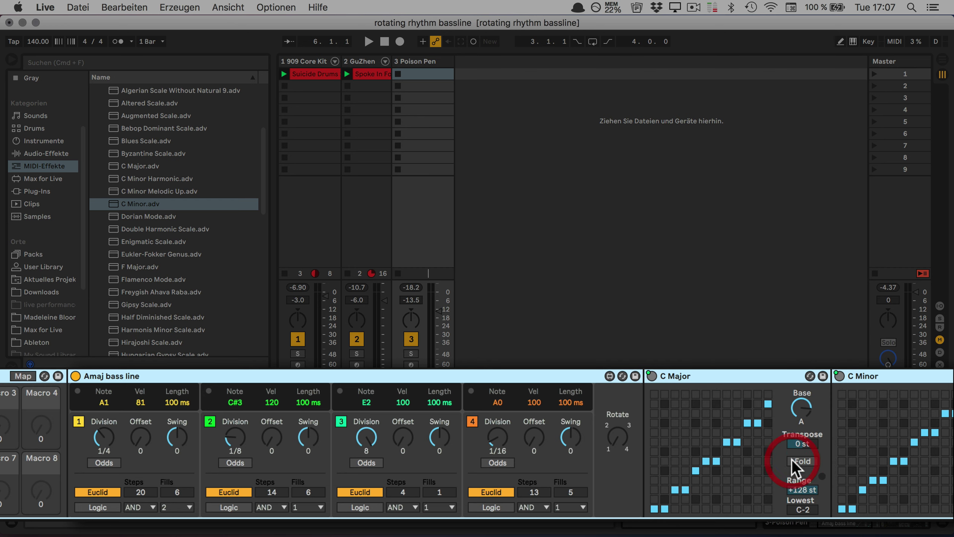
Set the C Major Device On macro mapping to a minimum of 0 and a maximum of 63
scroll(297, 390, "left", 5)
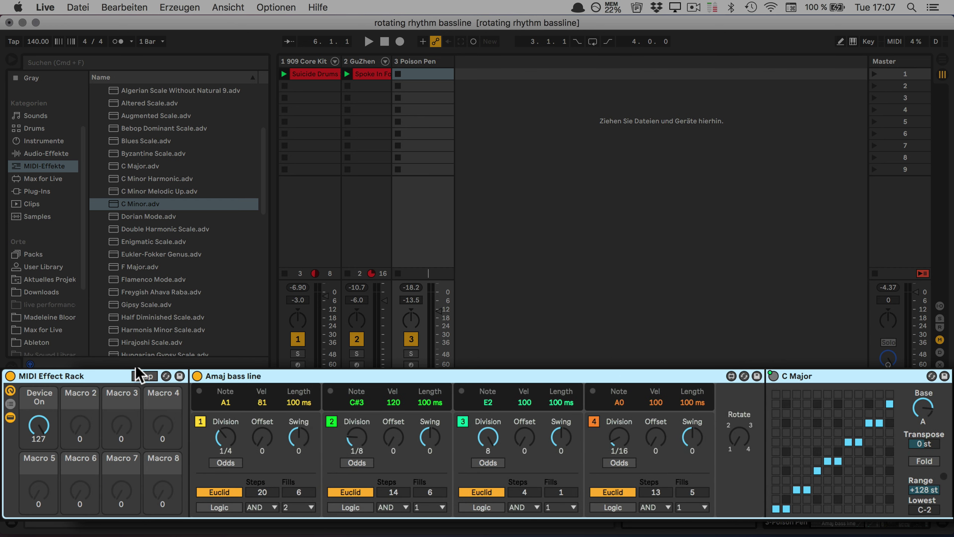
left_click(144, 376)
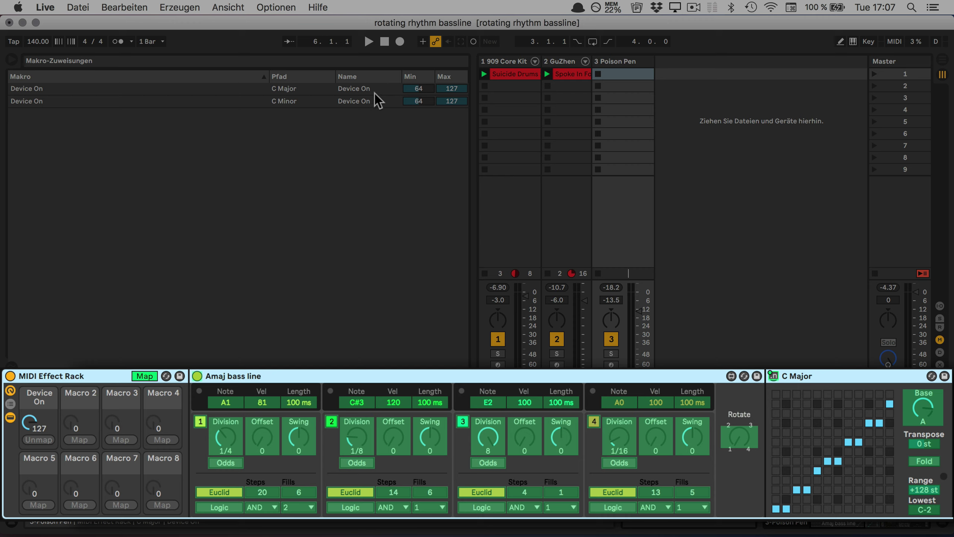
left_click(418, 89)
left_click_drag(415, 88, 416, 137)
left_click_drag(454, 91, 454, 140)
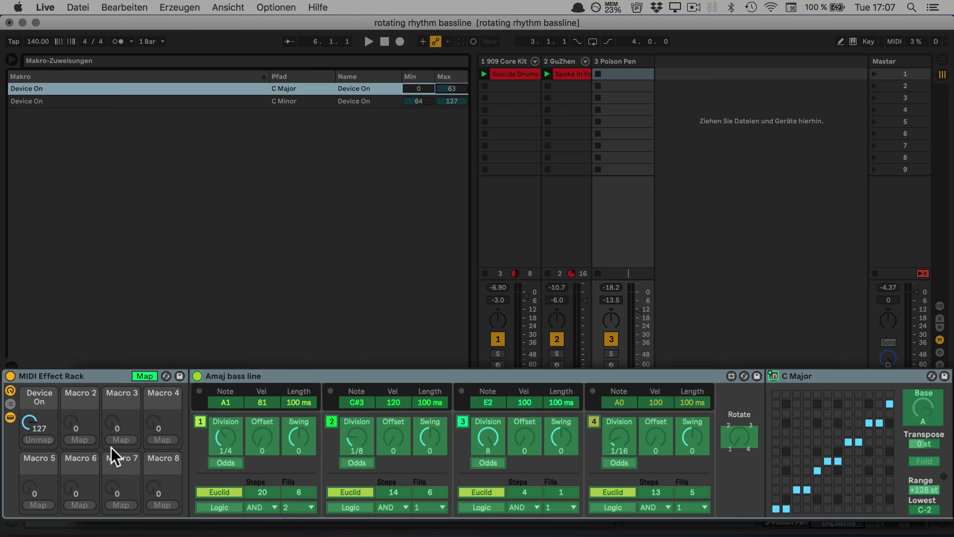
left_click(141, 375)
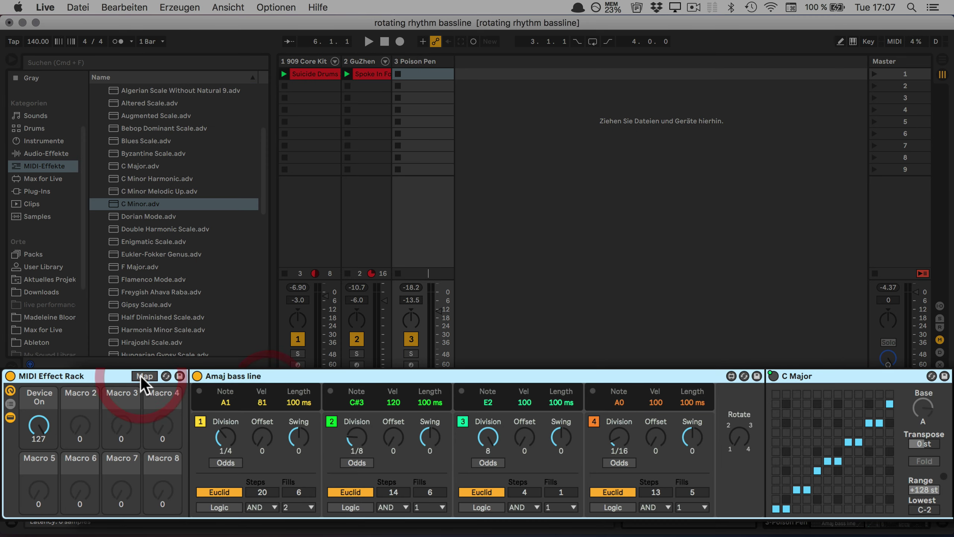
left_click(37, 424)
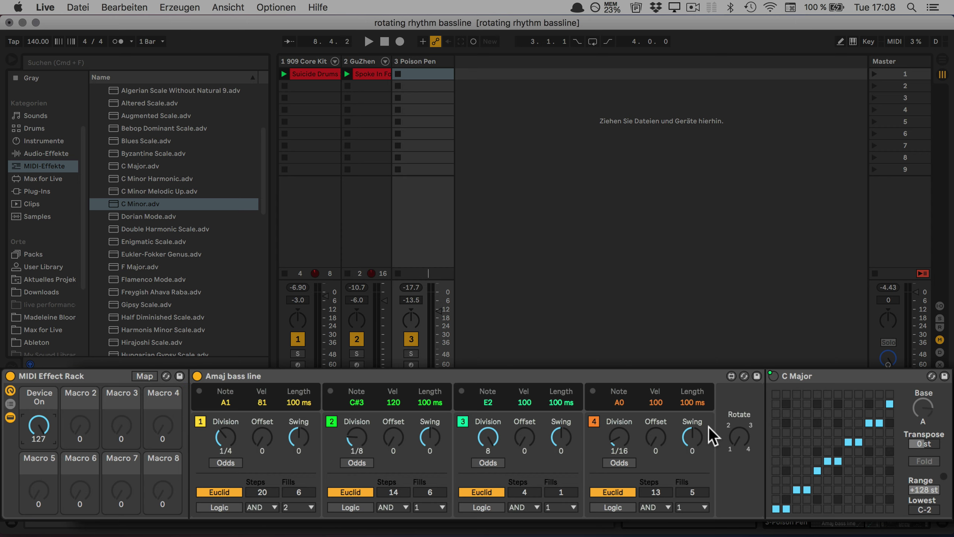
Map the Transpose parameters of the C Major and C Minor scales to the rack's second macro
right_click(924, 443)
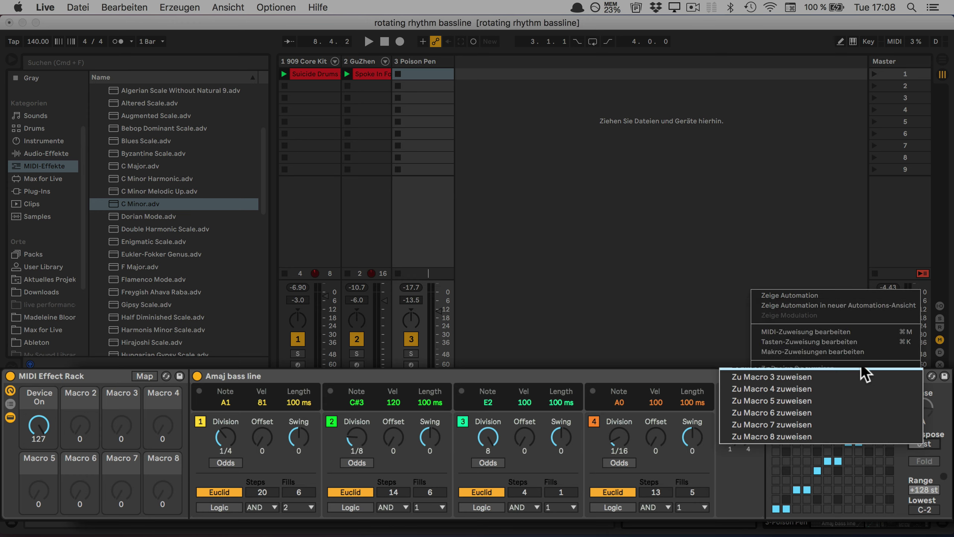
left_click(861, 364)
scroll(761, 401, "right", 4)
scroll(759, 400, "right", 5)
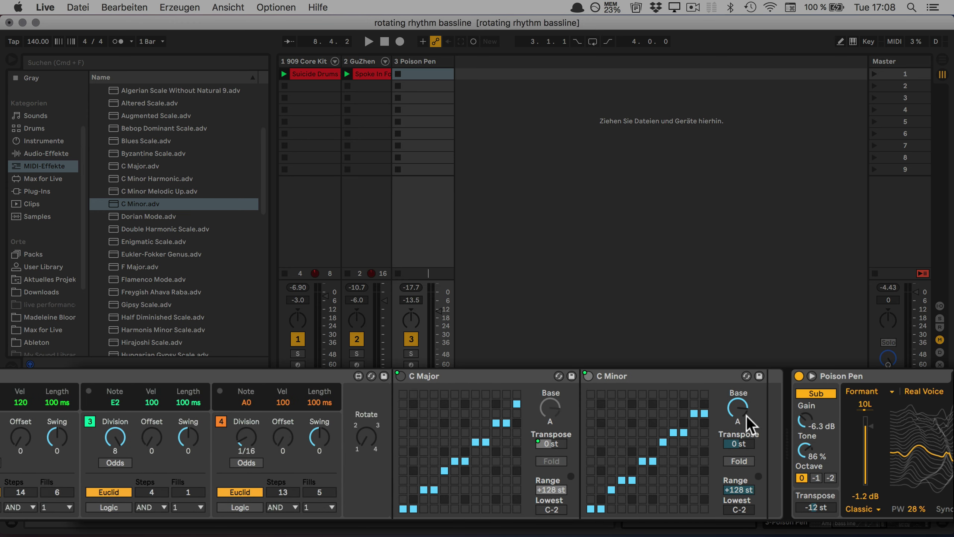
right_click(740, 439)
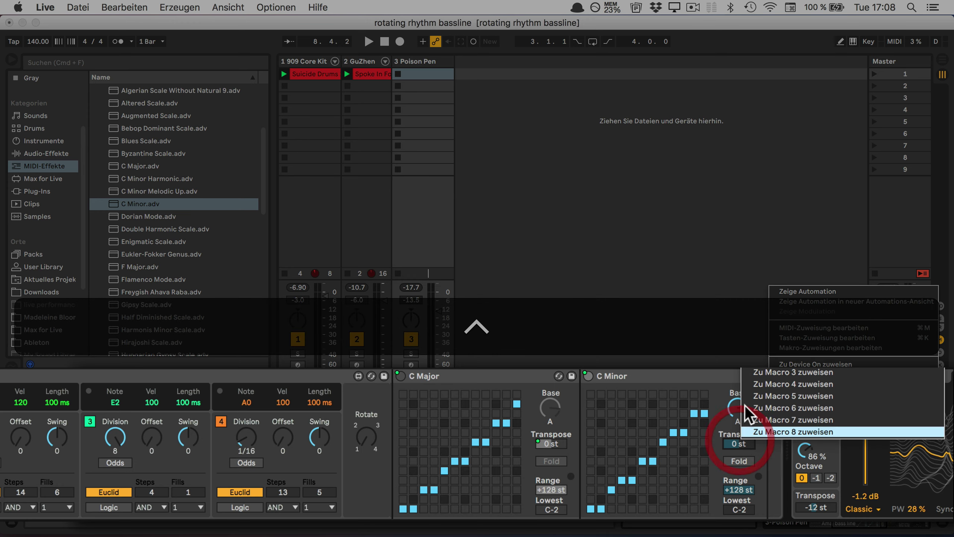
left_click(763, 362)
Rename the Device On macro as "Dur /// Moll" and turn it down to 0
scroll(587, 440, "left", 10)
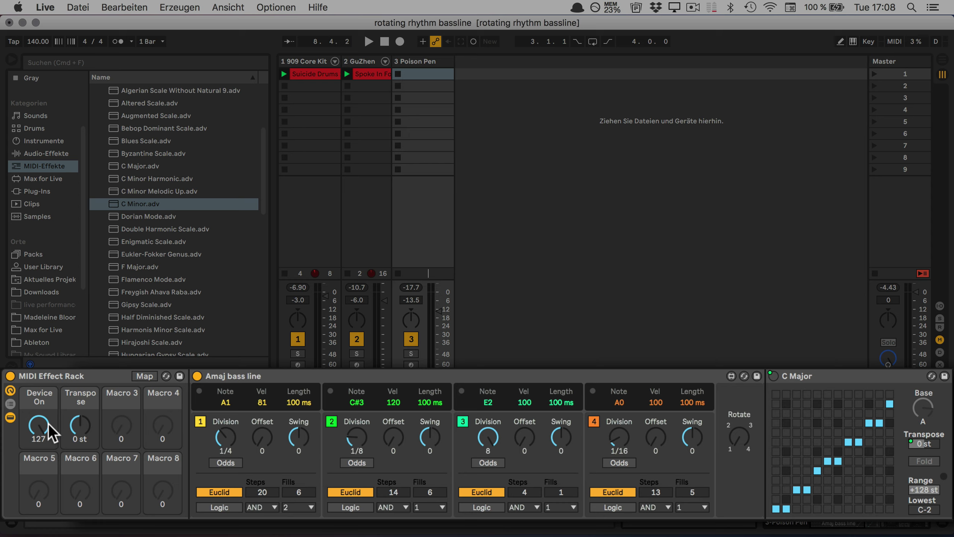
key("super+r")
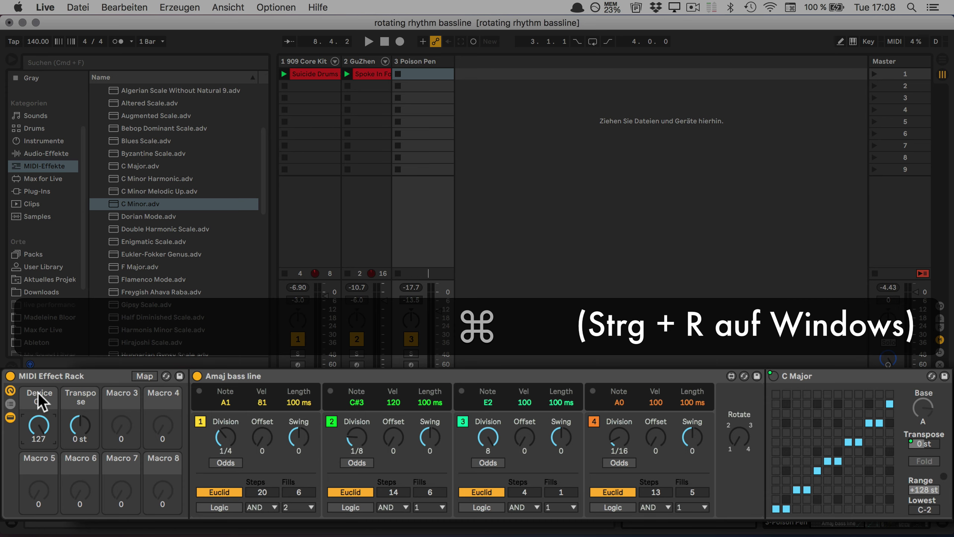
type("D")
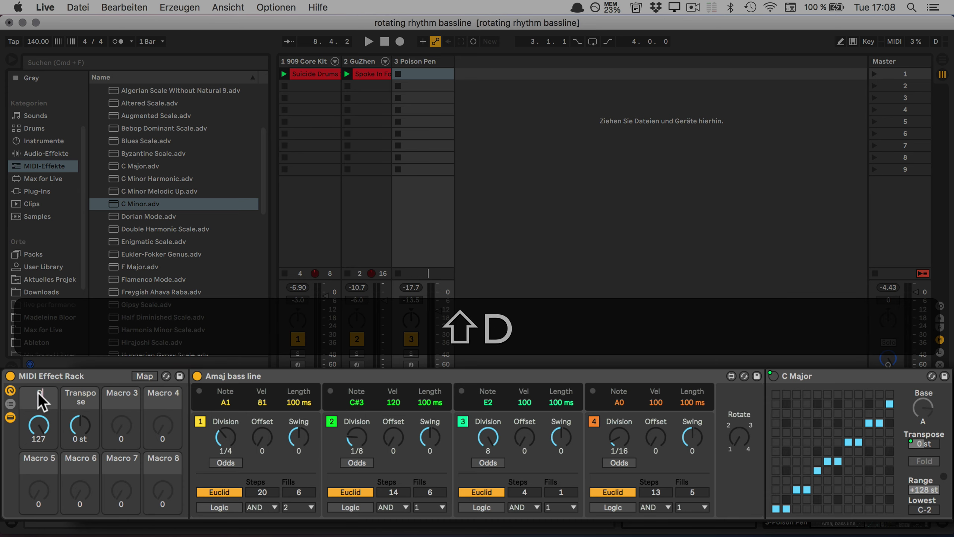
type("ur")
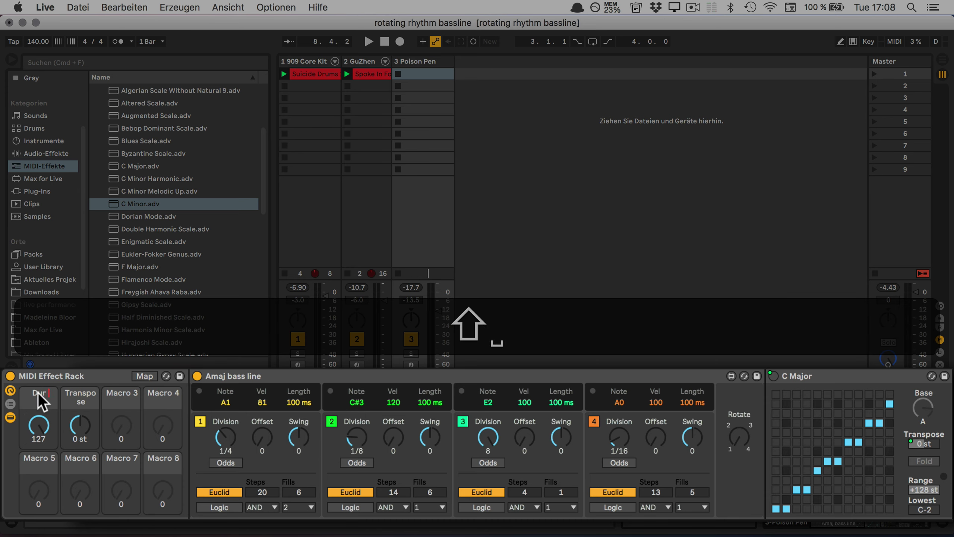
type(" /// Moll")
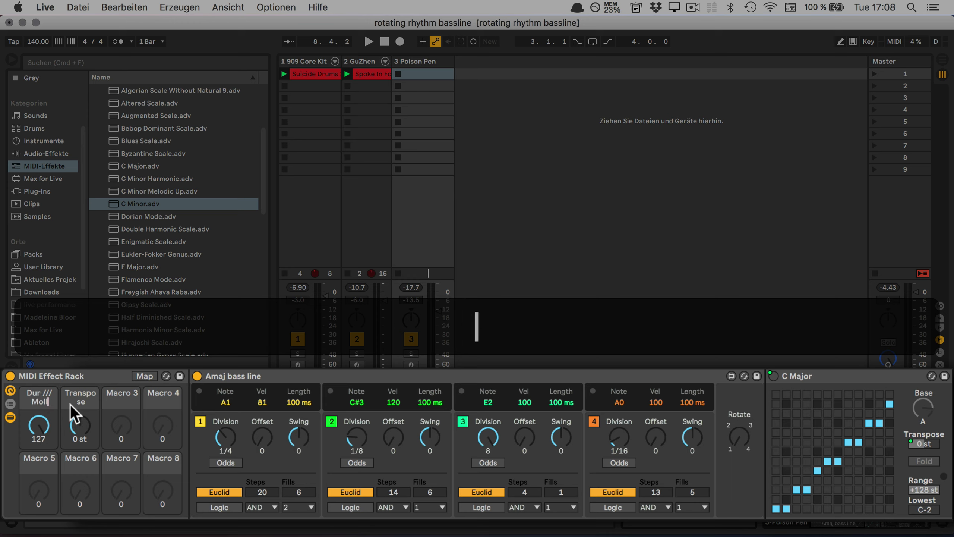
key("Return")
left_click_drag(47, 416, 47, 462)
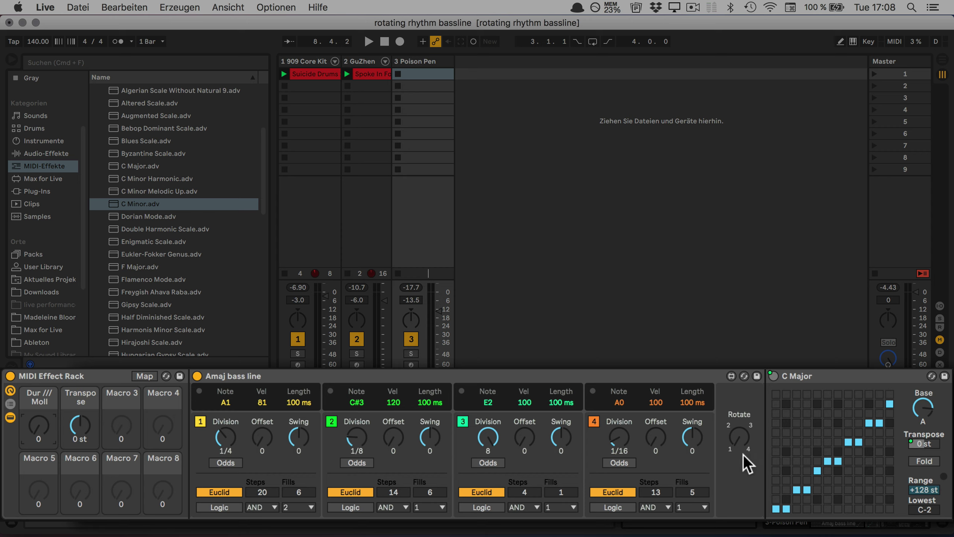
Map the Rotate control of the Amaj bass line device to the rack's third macro
key("ctrl")
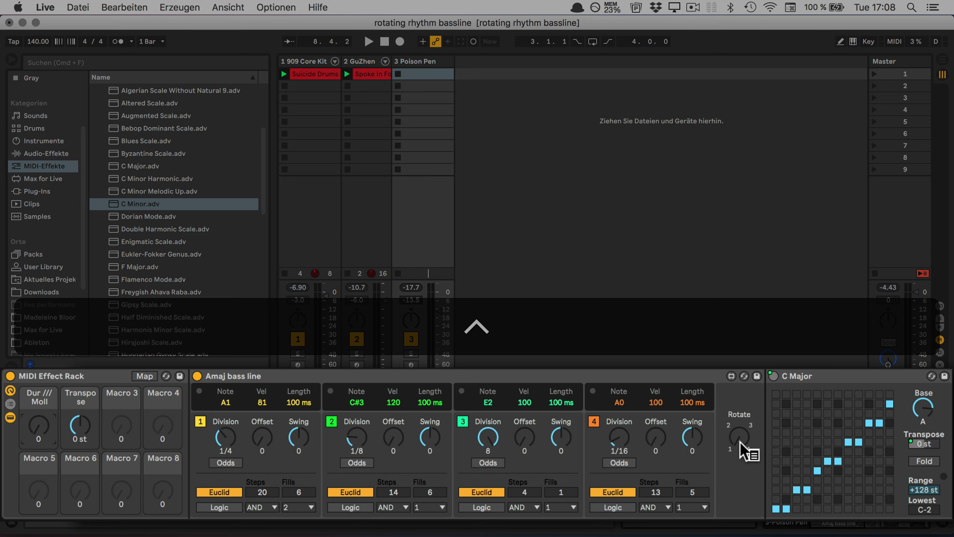
left_click(739, 442, "ctrl")
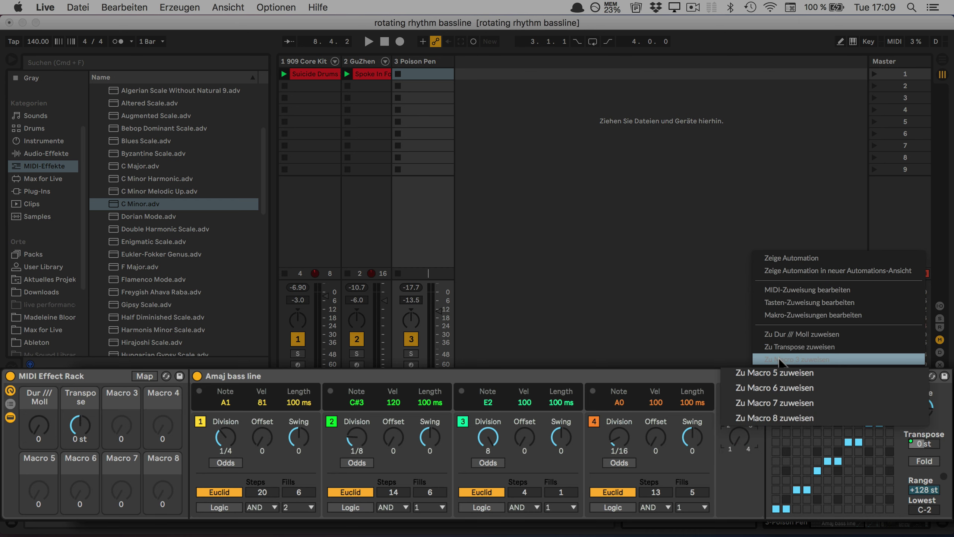
left_click(779, 359)
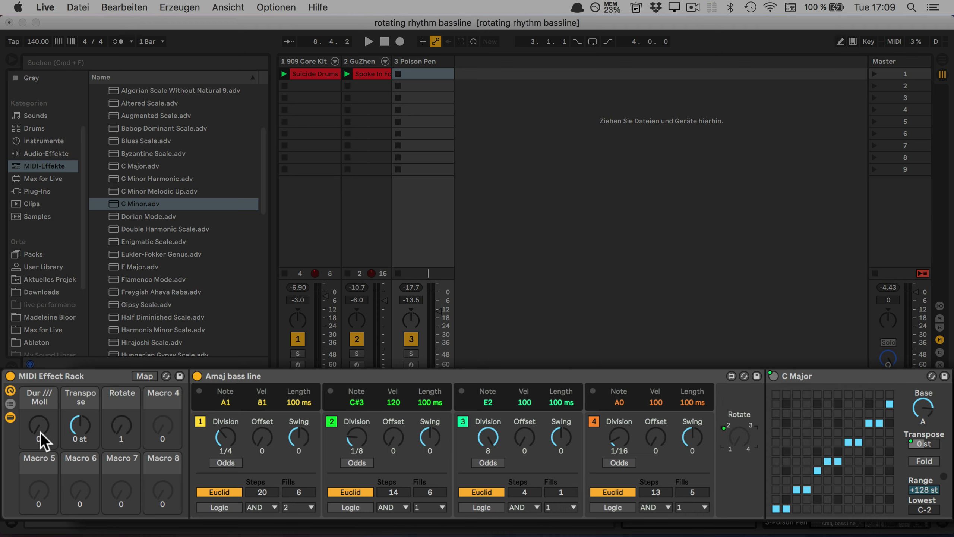
Play the set, try the Dur /// Moll macro at maximum and back at 0, and raise the Transpose macro to +26 st
key("space")
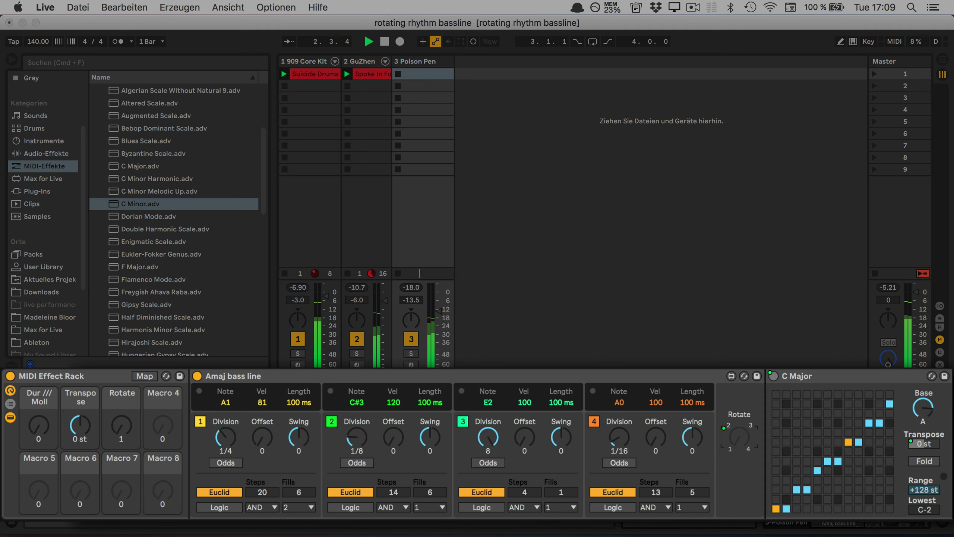
left_click_drag(38, 428, 38, 383)
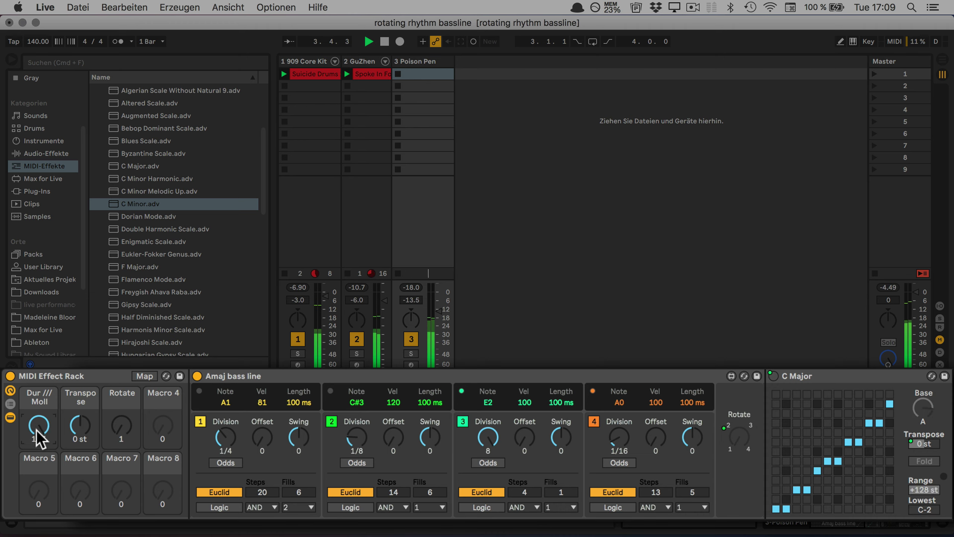
left_click_drag(37, 430, 37, 481)
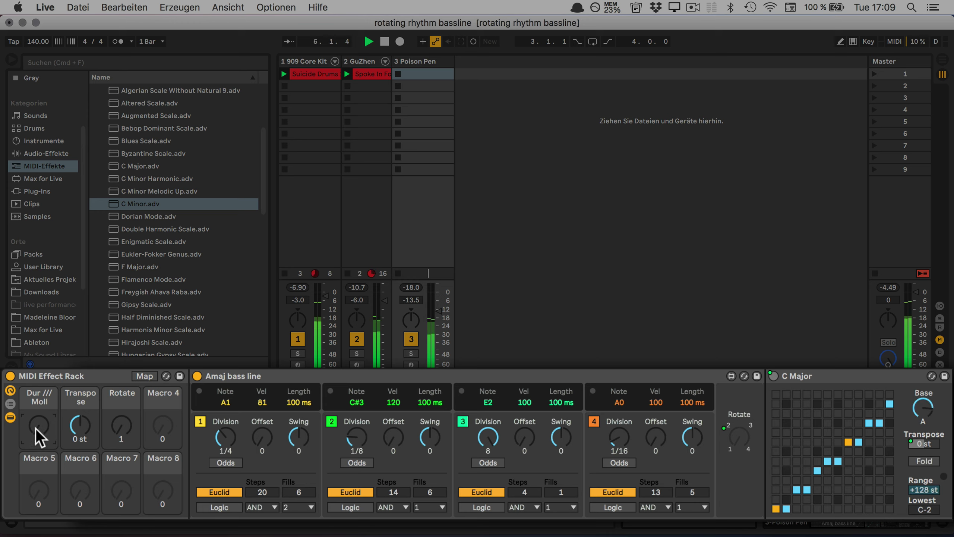
mouse_move(85, 427)
left_mouse_down()
mouse_move(85, 410)
mouse_move(78, 429)
left_mouse_up()
Set the C Major Transpose macro mapping to a minimum of 0 st and a maximum of +12 st
left_click(144, 376)
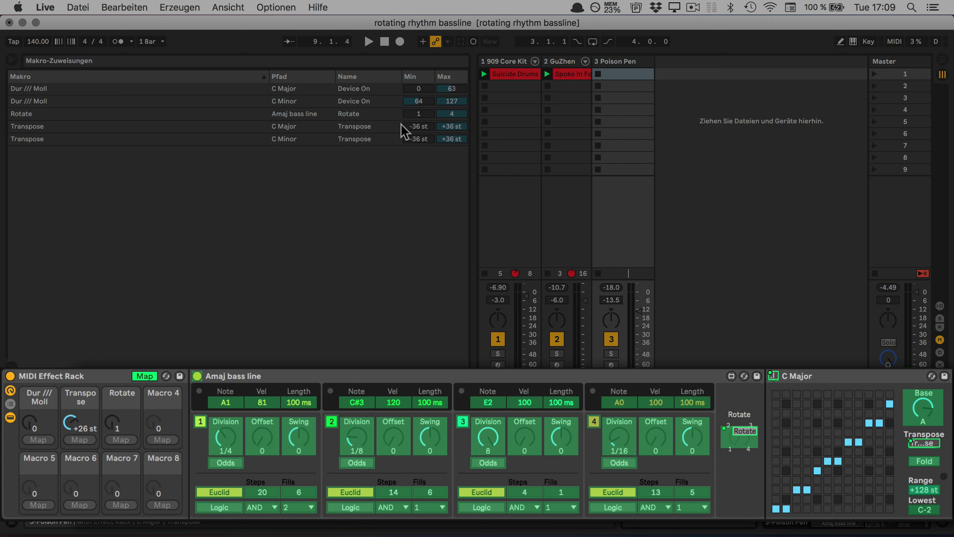
left_click(416, 126)
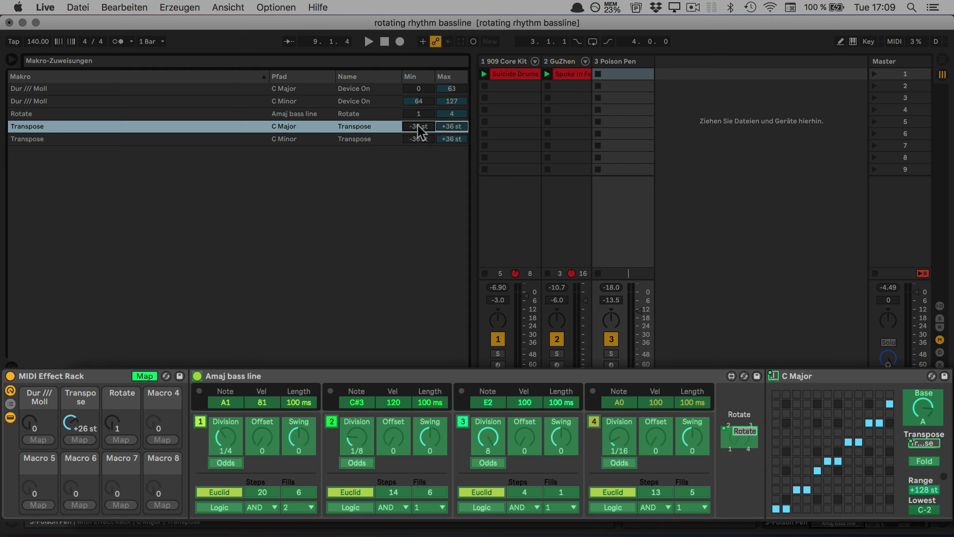
type("0")
key("Return")
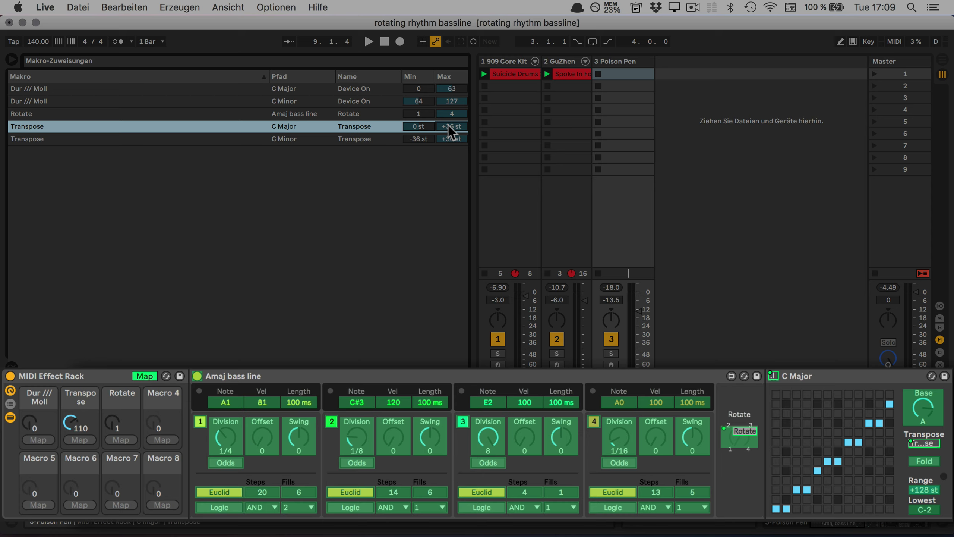
left_click(450, 126)
type("12")
key("Return")
Set the C Minor Transpose macro mapping to a range of 0 st to +12 st and leave macro mapping mode
left_click(425, 139)
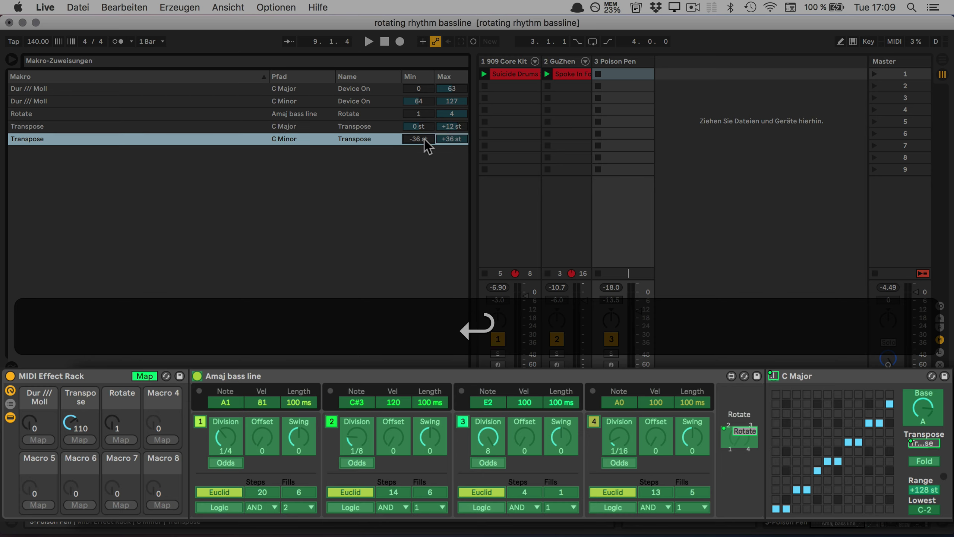
type("0")
key("Return")
left_click(454, 140)
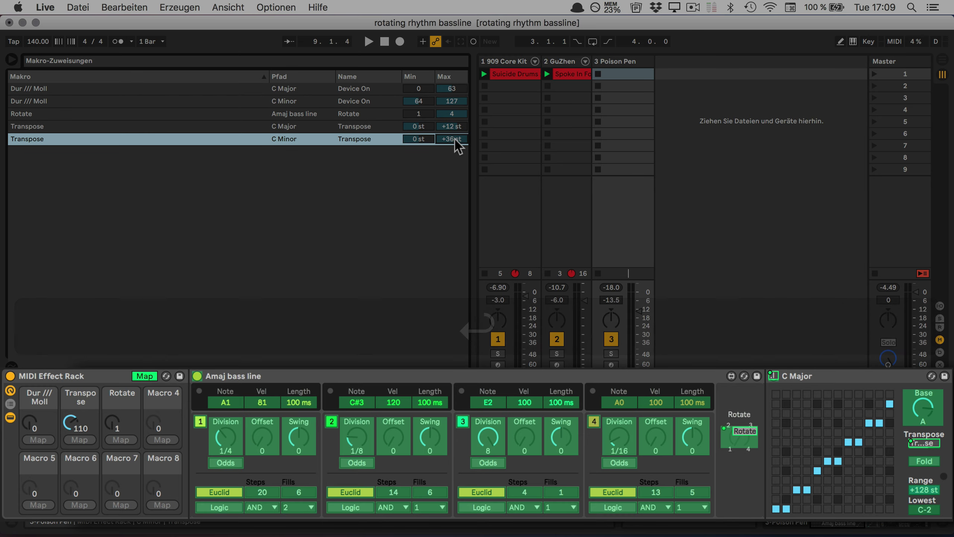
type("12")
key("Return")
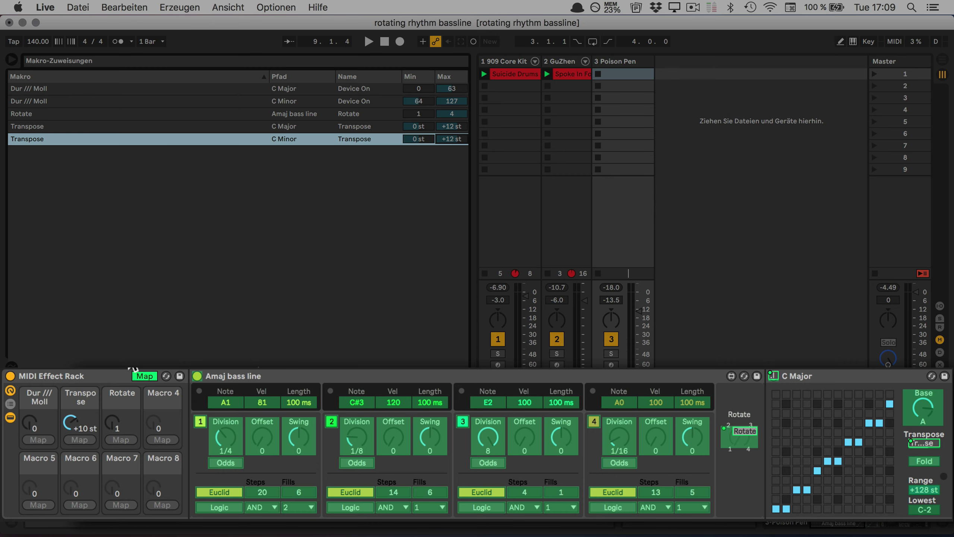
left_click(141, 375)
Start playback, try the Transpose macro at +12 st, and reset it to 0 st
key("space")
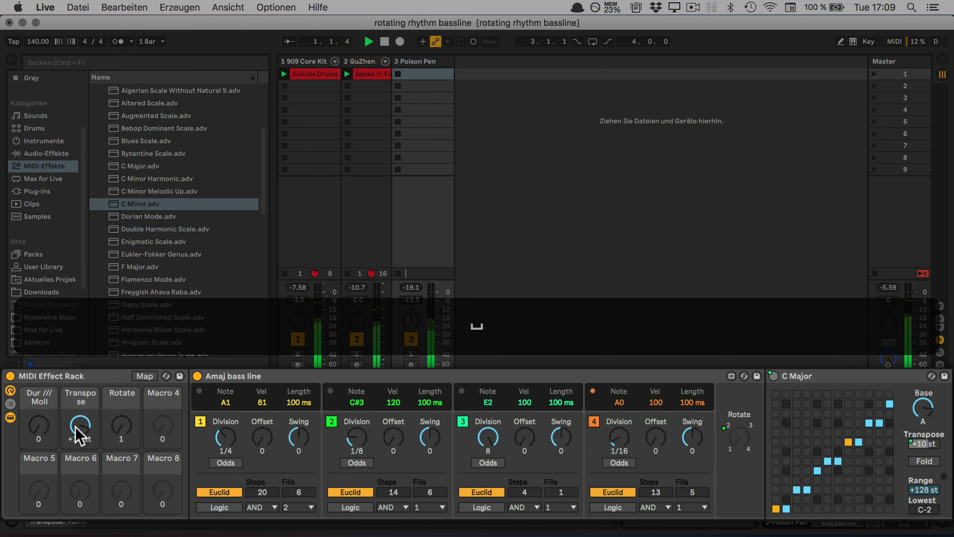
left_click_drag(75, 427, 75, 422)
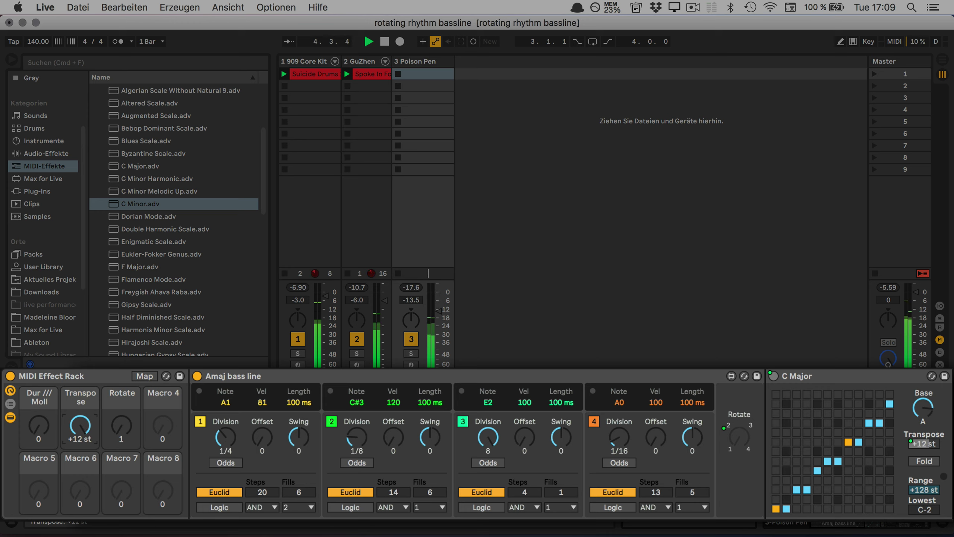
key("Delete")
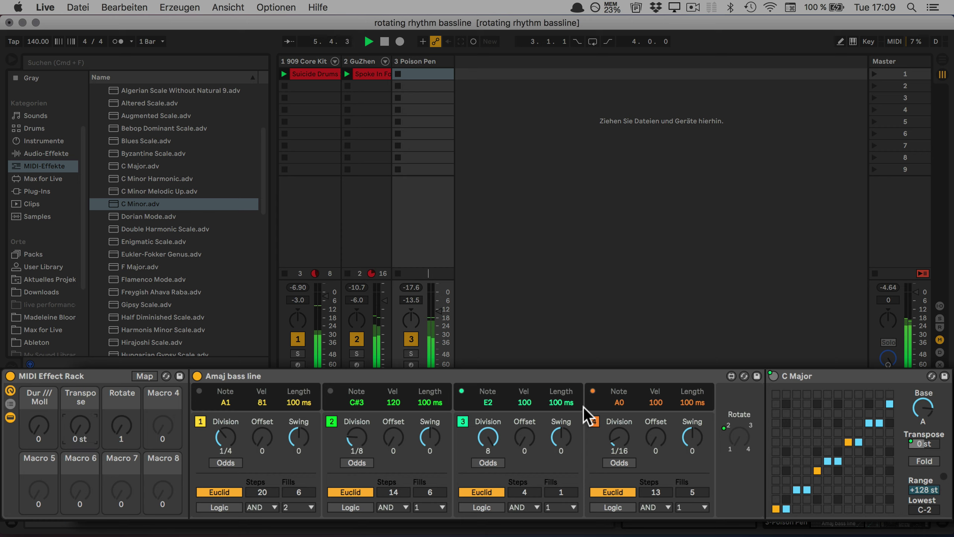
Audition Rotate at 3 with Dur /// Moll switched to 127 and back to 0, returning Rotate to 1 and stopping playback
left_click(112, 429)
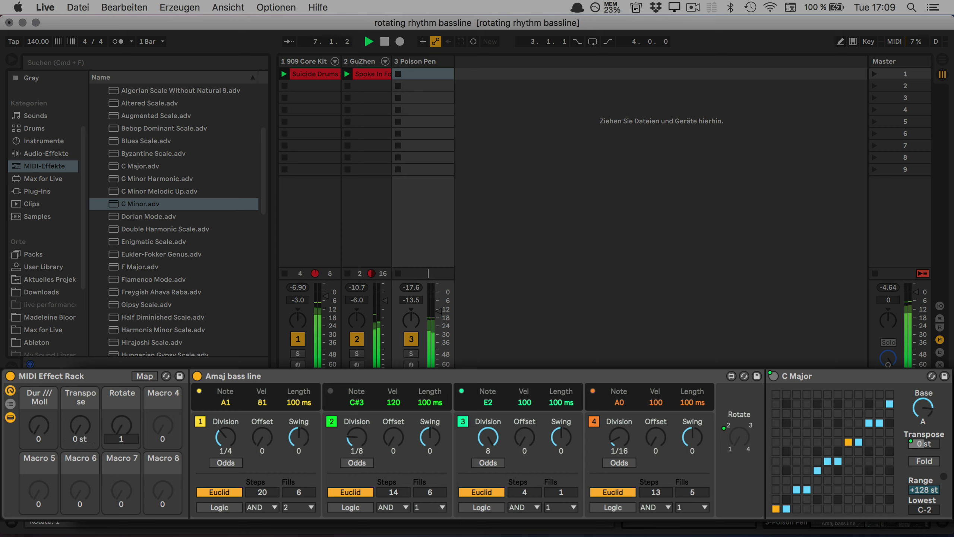
left_click_drag(120, 432, 120, 420)
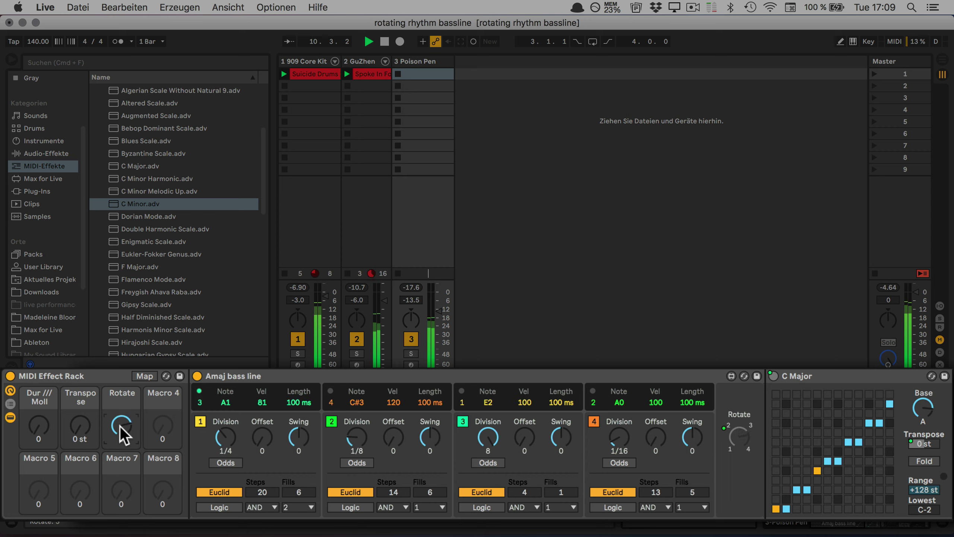
left_click_drag(40, 429, 39, 422)
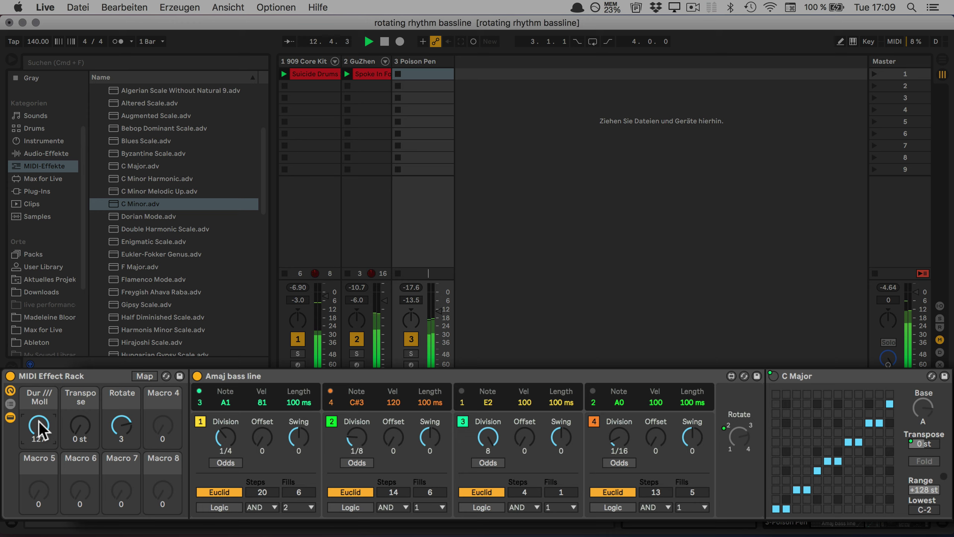
left_click_drag(38, 420, 39, 466)
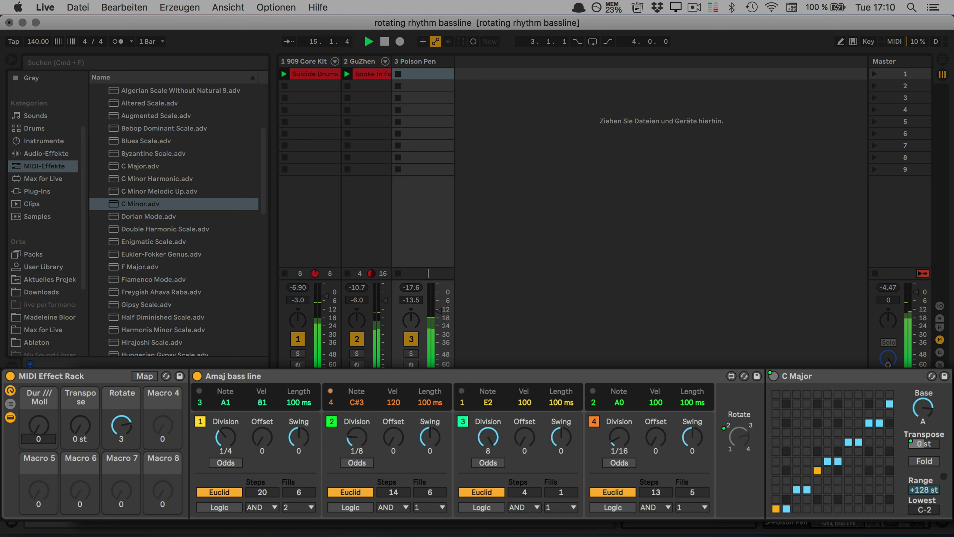
left_click_drag(37, 433, 38, 458)
mouse_move(127, 430)
left_mouse_down()
mouse_move(118, 436)
mouse_move(118, 426)
left_mouse_up()
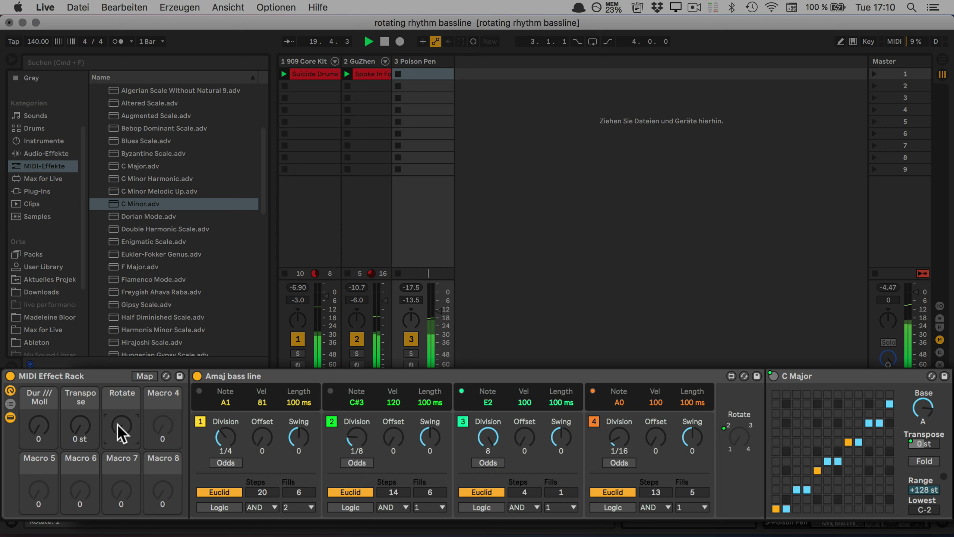
key("space")
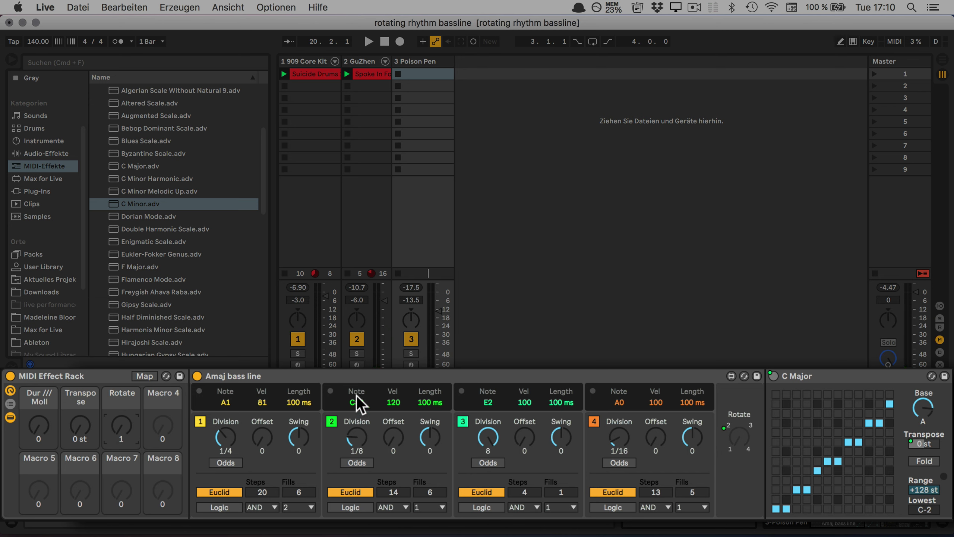
Map voice 3's Division to Macro 4 and the Euclid switches of voices 1 to 4 to Macros 5 to 8 in order
left_click(486, 443, "ctrl")
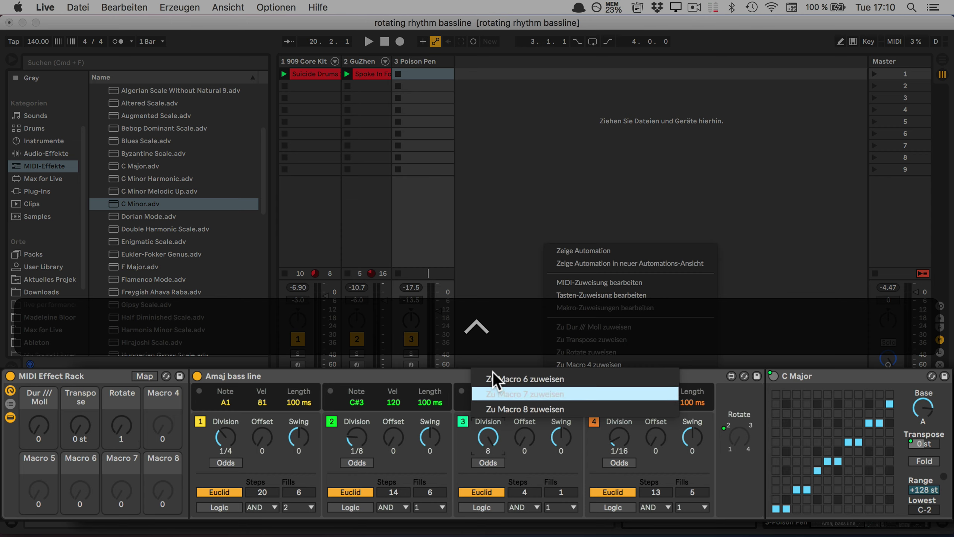
left_click(573, 364)
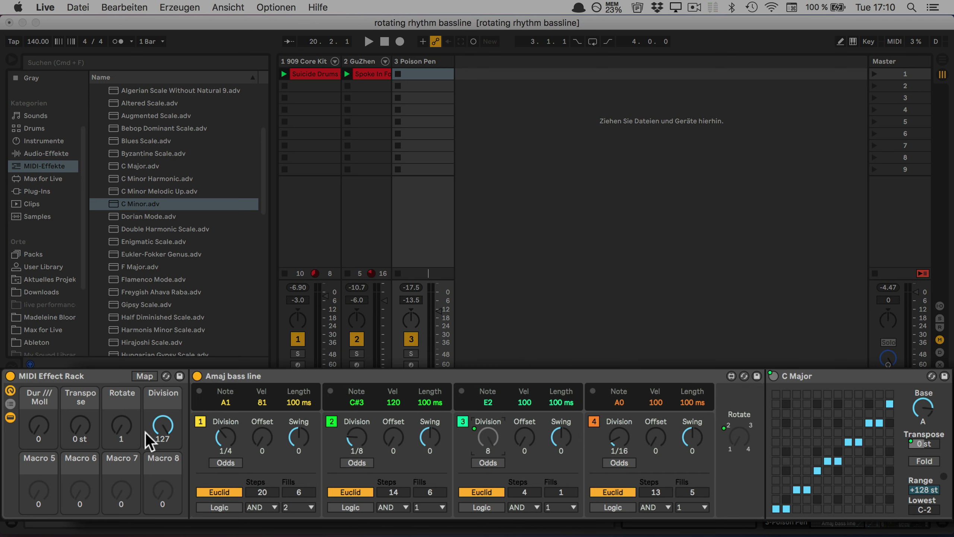
right_click(221, 491)
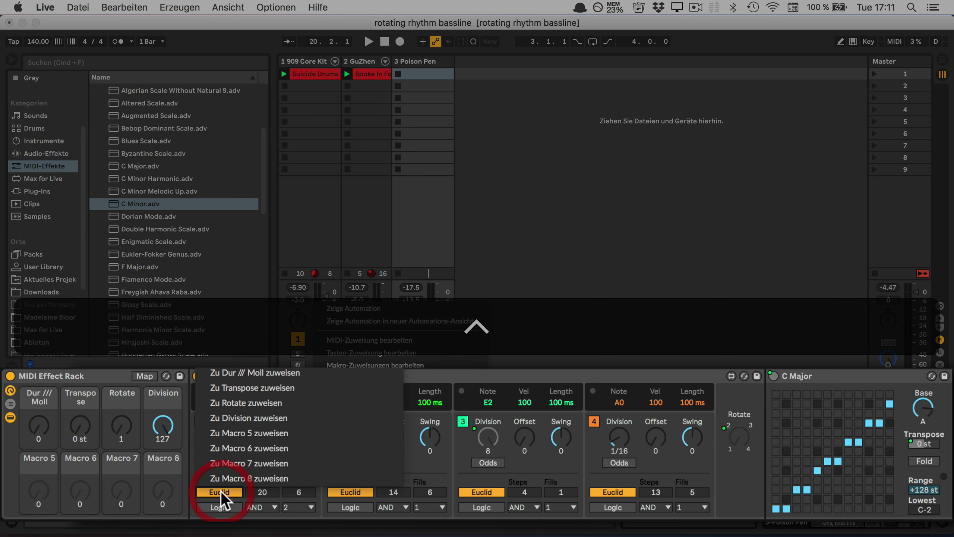
left_click(249, 434)
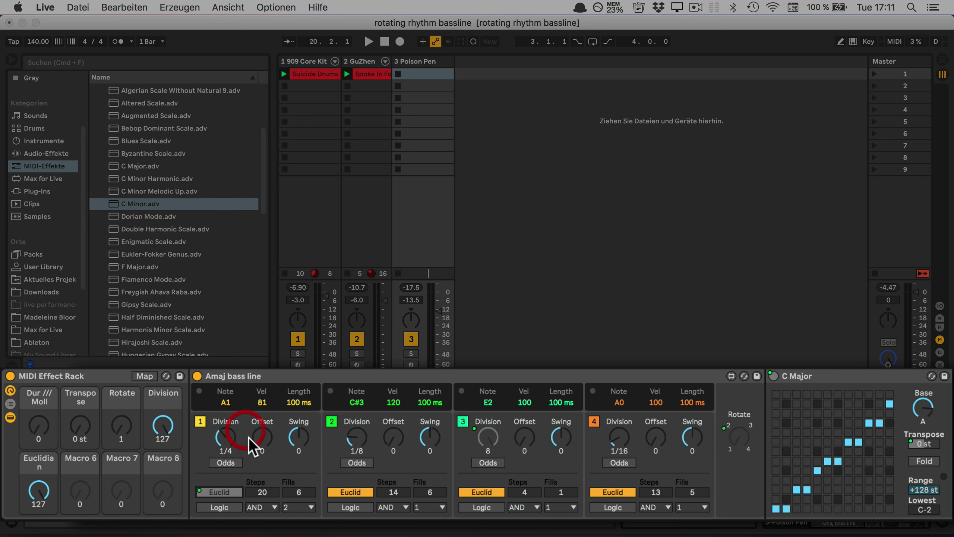
right_click(336, 496)
left_click(349, 451)
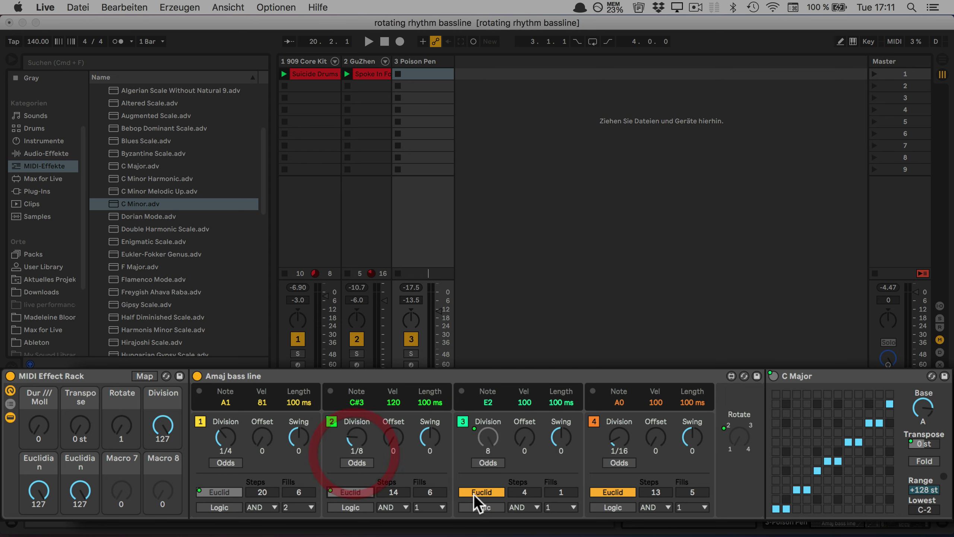
right_click(475, 493)
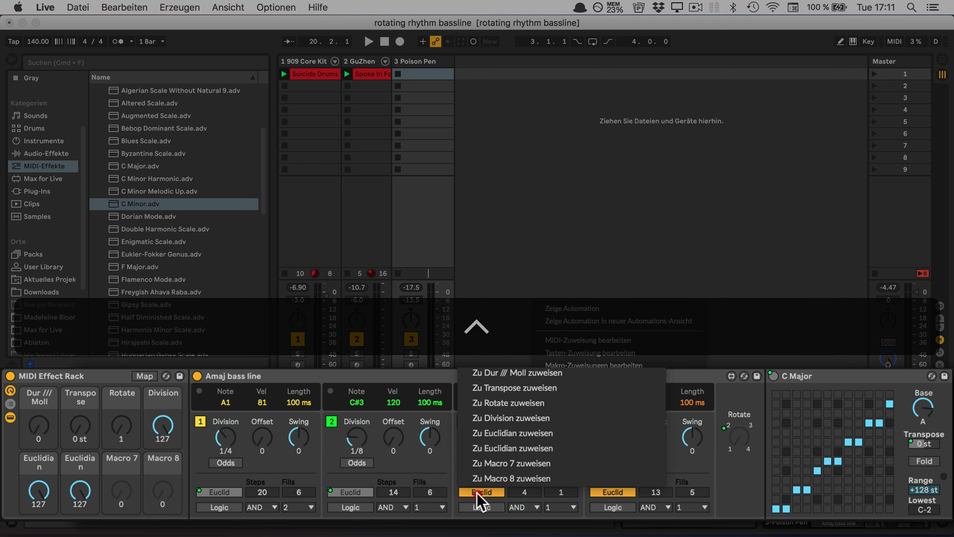
left_click(490, 471)
right_click(609, 494)
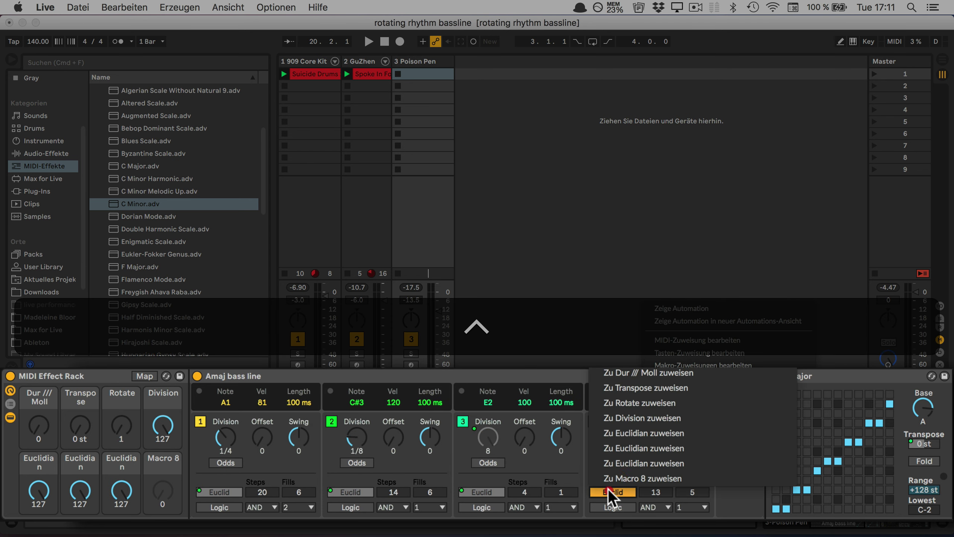
left_click(624, 479)
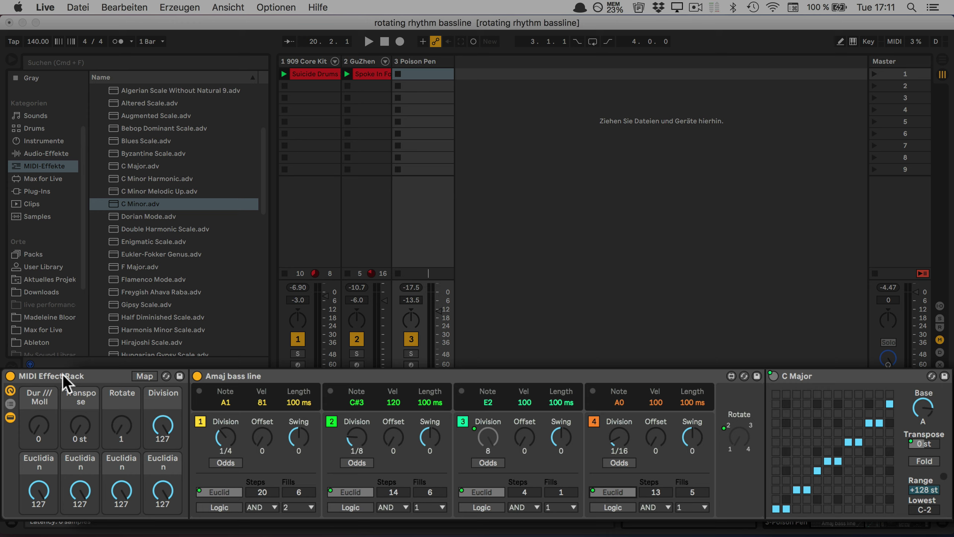
Start playback and try the first and second Euclidian macros at 0, returning each one to 127
key("space")
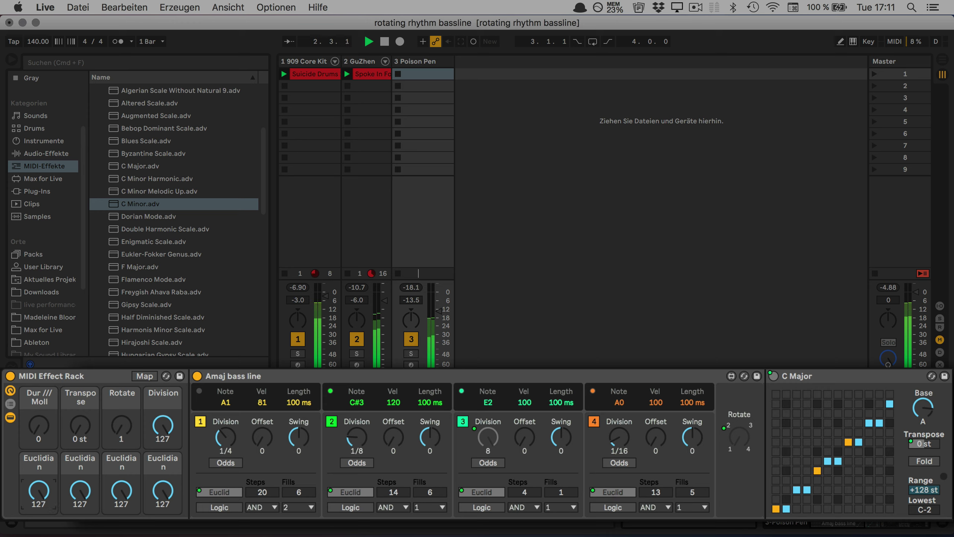
left_click_drag(39, 486, 39, 526)
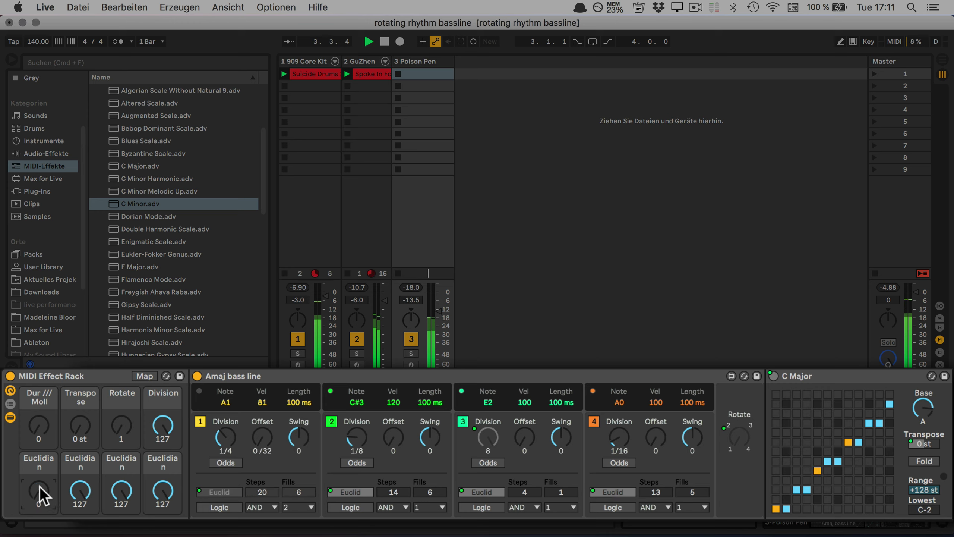
left_click_drag(39, 491, 39, 453)
left_click_drag(80, 490, 80, 527)
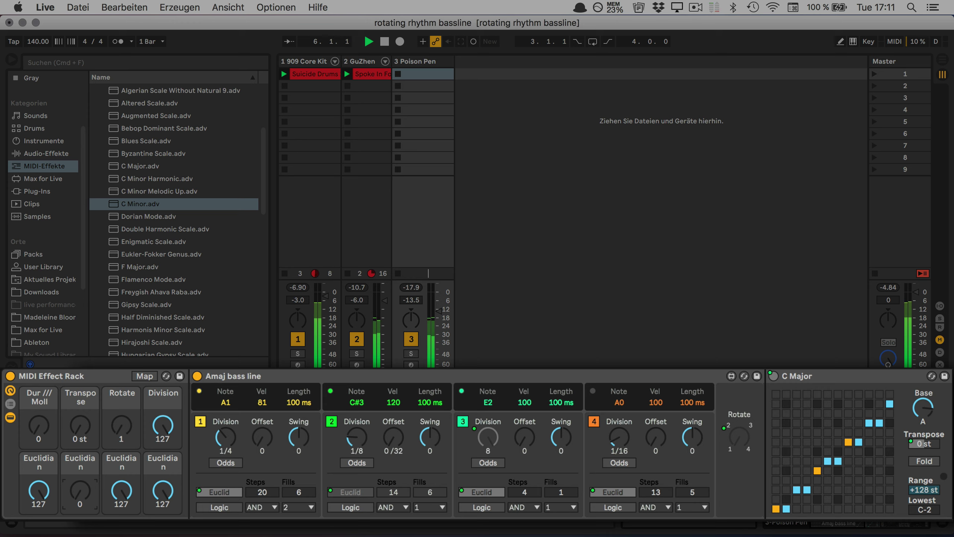
left_click_drag(80, 491, 79, 451)
Turn the third Euclidian macro down to 0 and try out the Division macro, leaving it at 127
left_click_drag(112, 485, 112, 522)
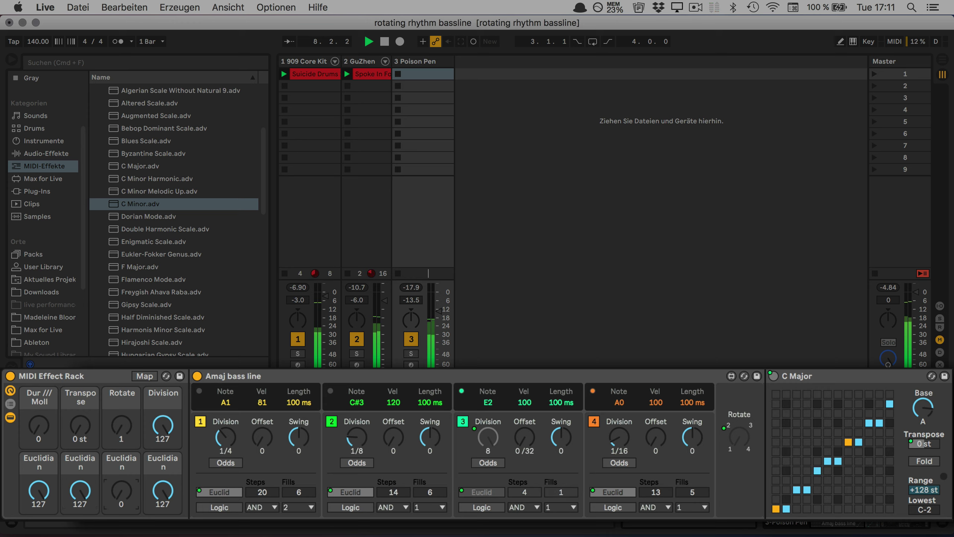
left_click(162, 427)
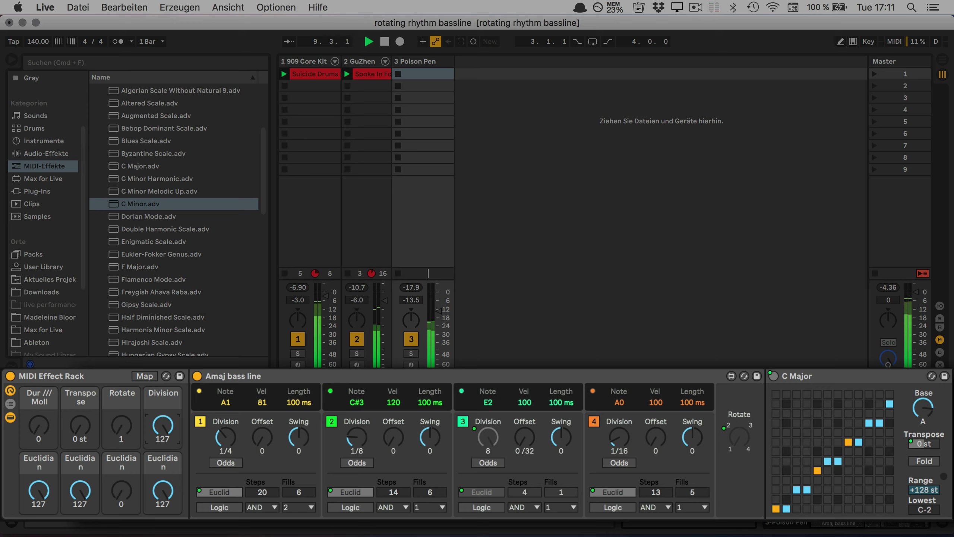
mouse_move(162, 427)
left_mouse_down()
mouse_move(162, 466)
mouse_move(161, 418)
left_mouse_up()
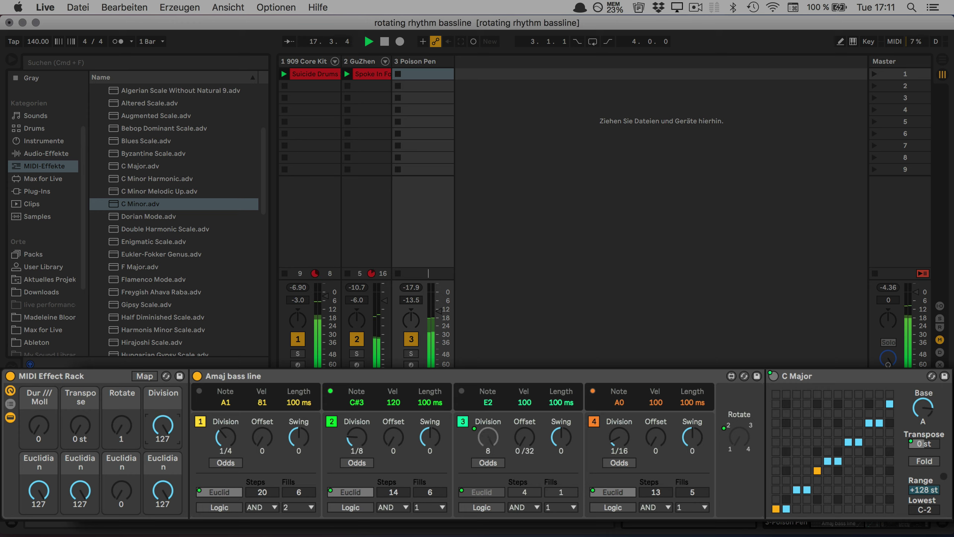
Return the third Euclidian macro to 127 and adjust the fourth Euclidian macro to 126
left_click_drag(128, 492, 128, 444)
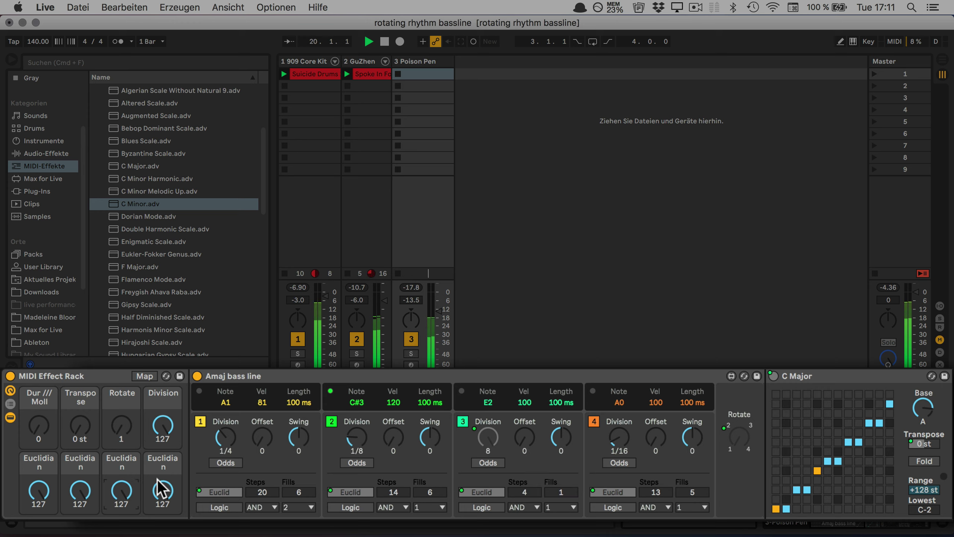
mouse_move(161, 487)
left_mouse_down()
mouse_move(160, 521)
mouse_move(161, 488)
left_mouse_up()
Audition the Rotate macro at 4 and 3 while switching Dur /// Moll between 127 and 0, leaving Dur /// Moll at 0
left_click_drag(117, 423, 117, 391)
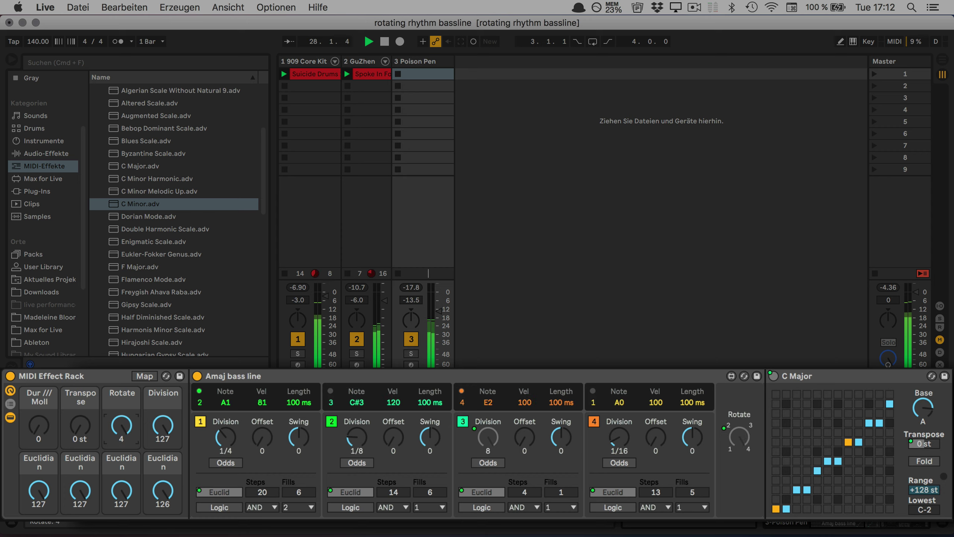
left_click_drag(38, 428, 38, 391)
left_click_drag(38, 428, 38, 405)
left_click_drag(129, 424, 129, 432)
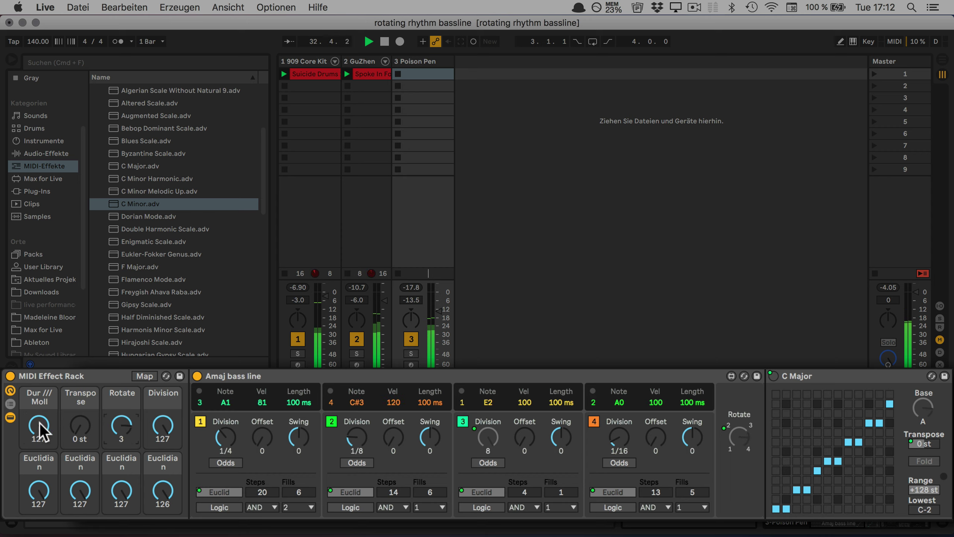
left_click_drag(40, 423, 39, 474)
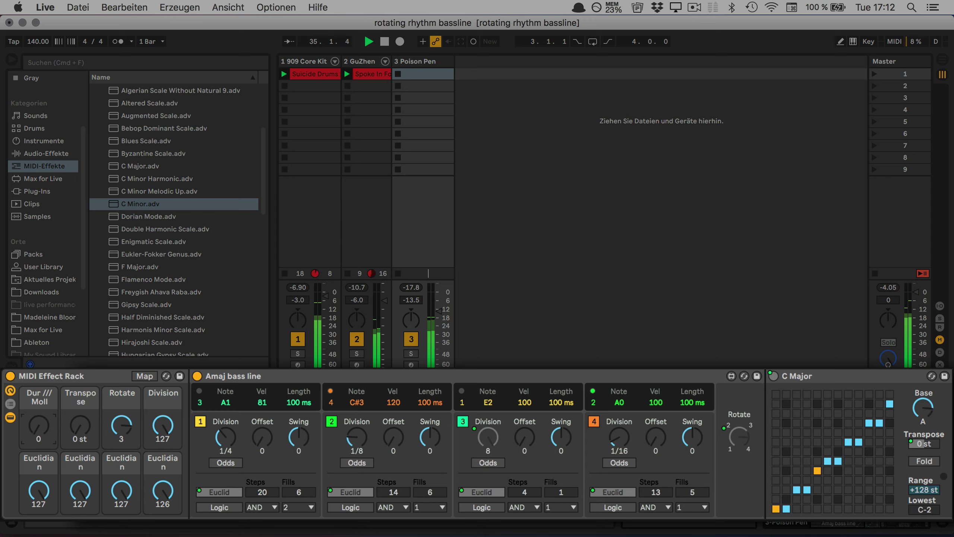
left_click_drag(39, 426, 39, 376)
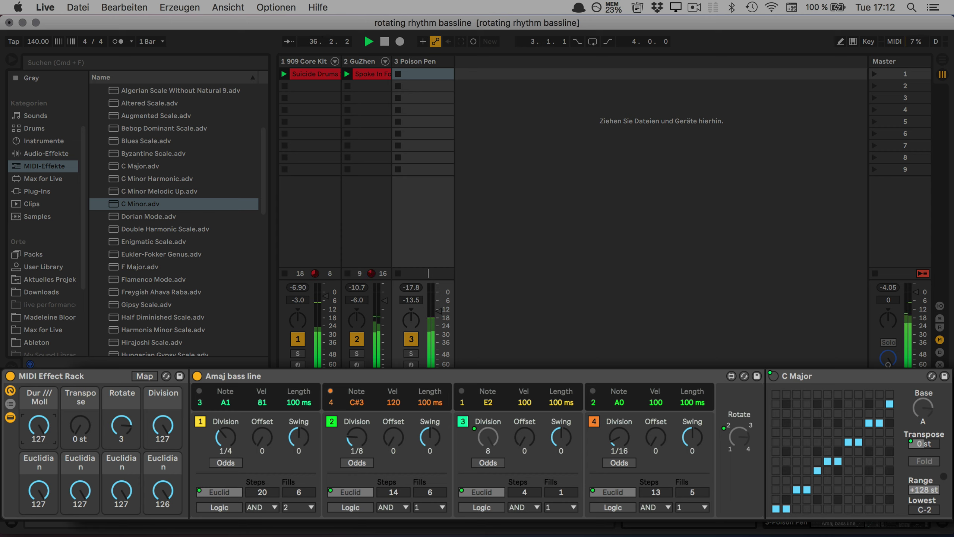
left_click_drag(39, 426, 39, 473)
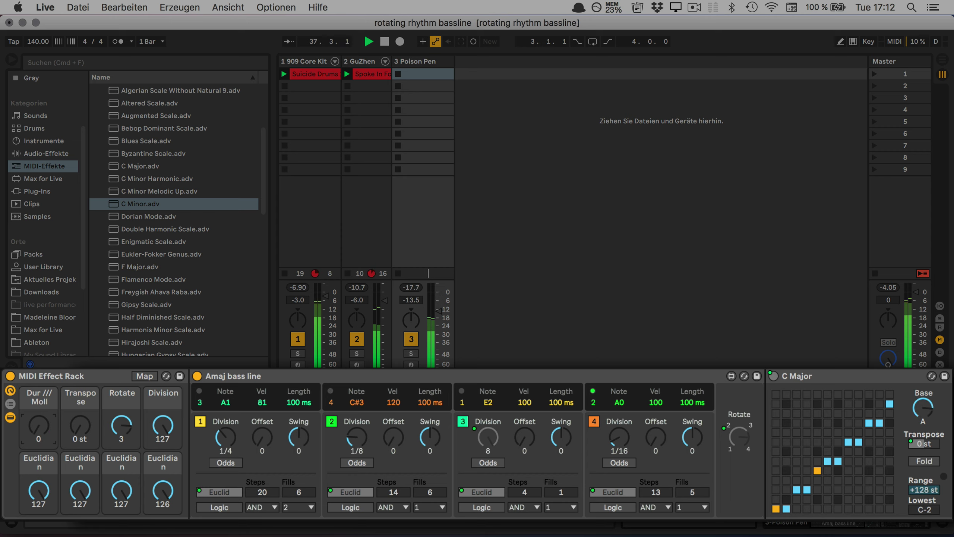
Raise the Transpose macro to +1 st and on to +2 st
left_click(77, 423)
left_click_drag(77, 423, 78, 418)
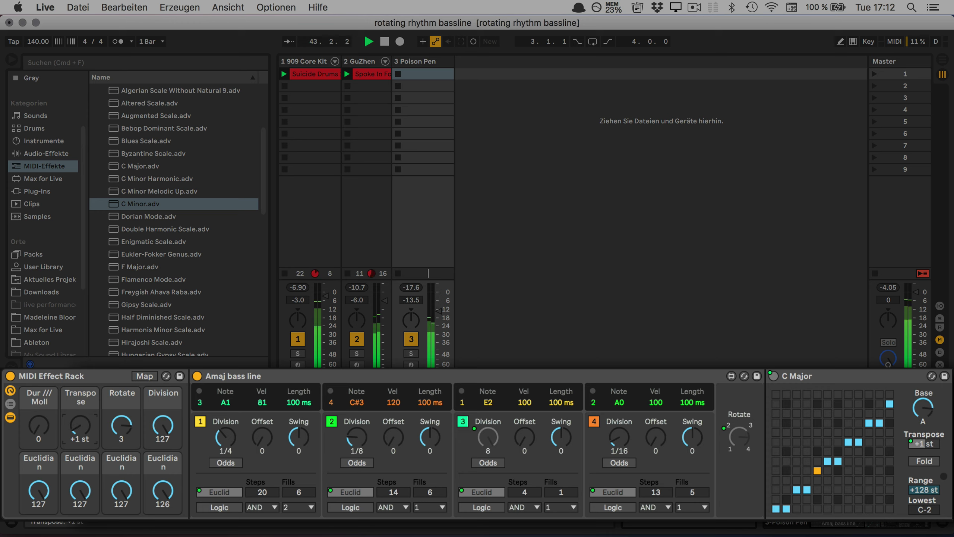
left_click_drag(77, 419, 77, 414)
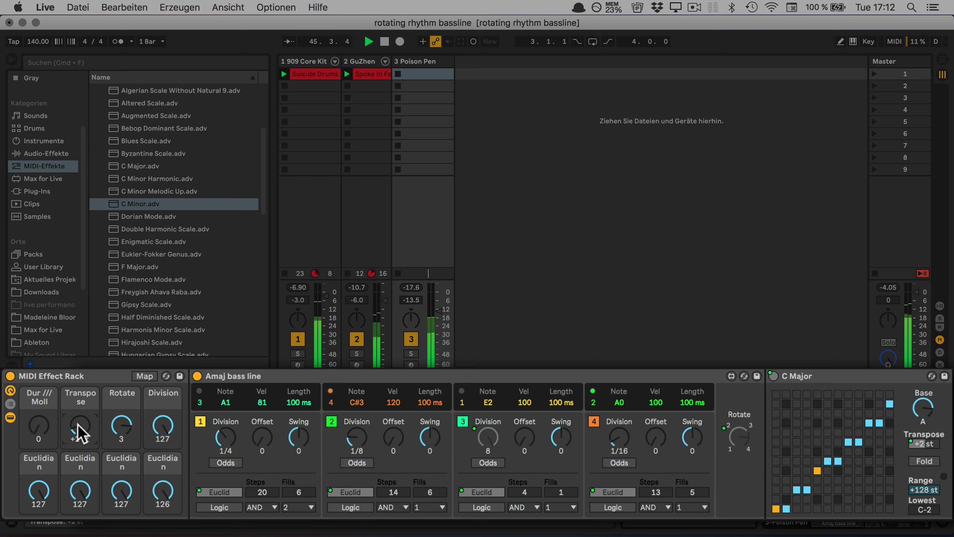
Vary the rhythm by setting the third Euclidian macro to 0, Division to 44 and on to 58, and Rotate to 2
left_click_drag(161, 426, 161, 488)
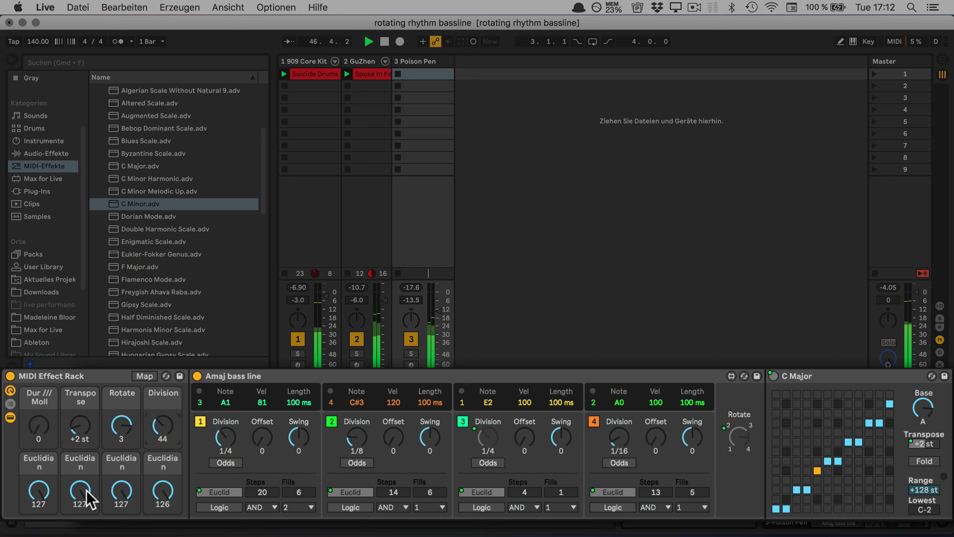
left_click_drag(86, 489, 121, 534)
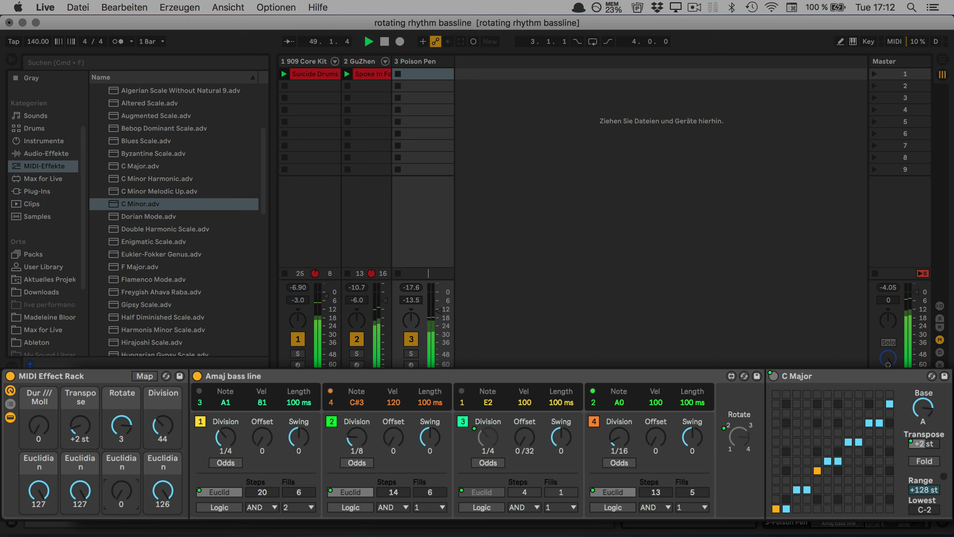
left_click(162, 427)
left_click_drag(162, 427, 152, 398)
mouse_move(105, 427)
left_mouse_down()
mouse_move(105, 440)
mouse_move(105, 411)
mouse_move(114, 427)
left_mouse_up()
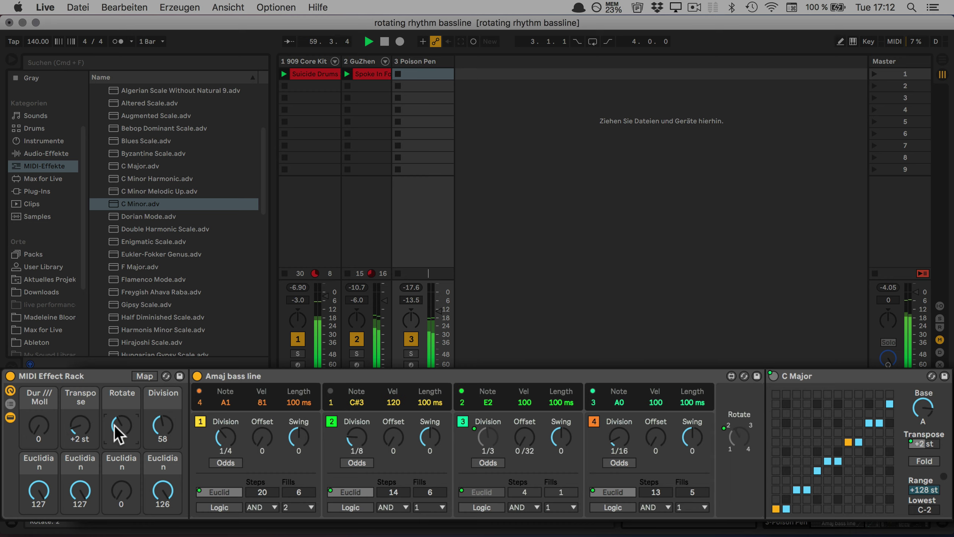
Stop playback and show the Info View
key("space")
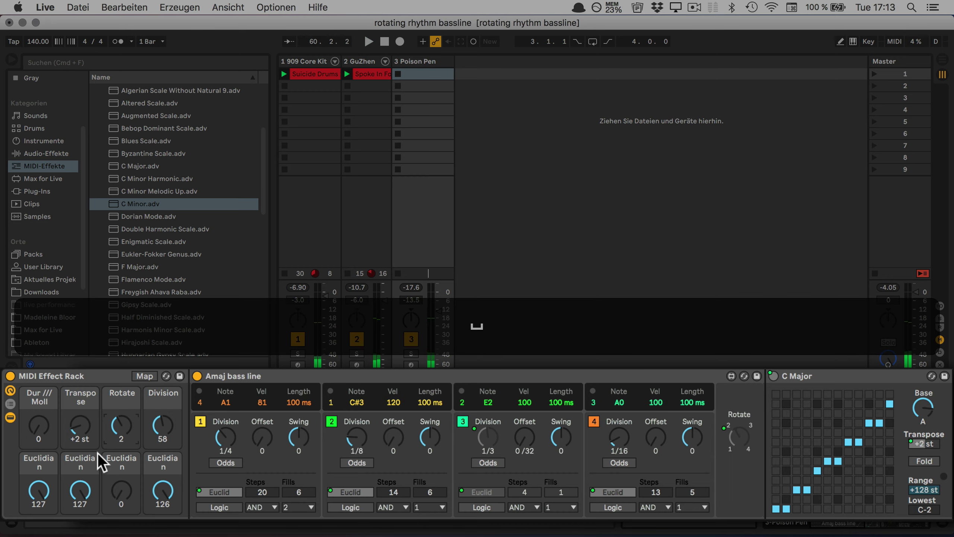
key("shift+question")
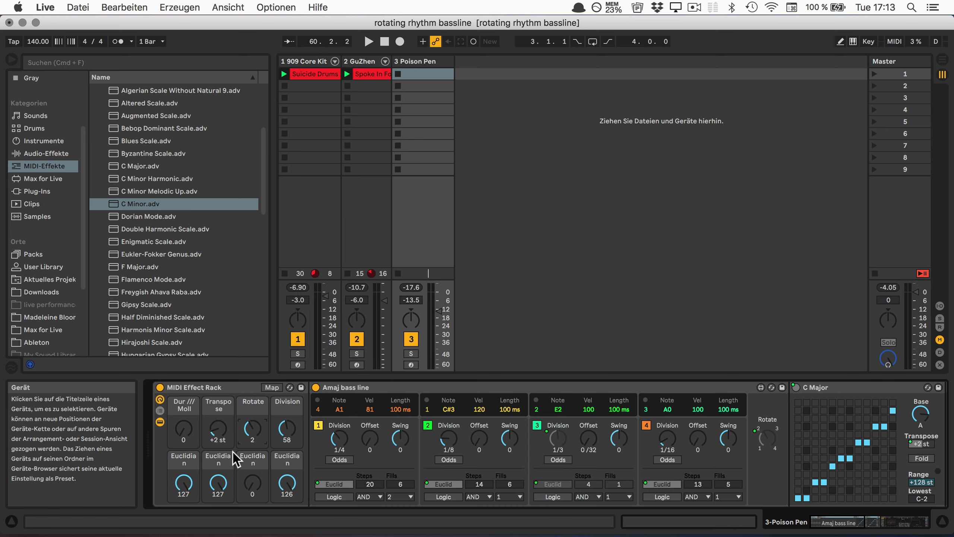